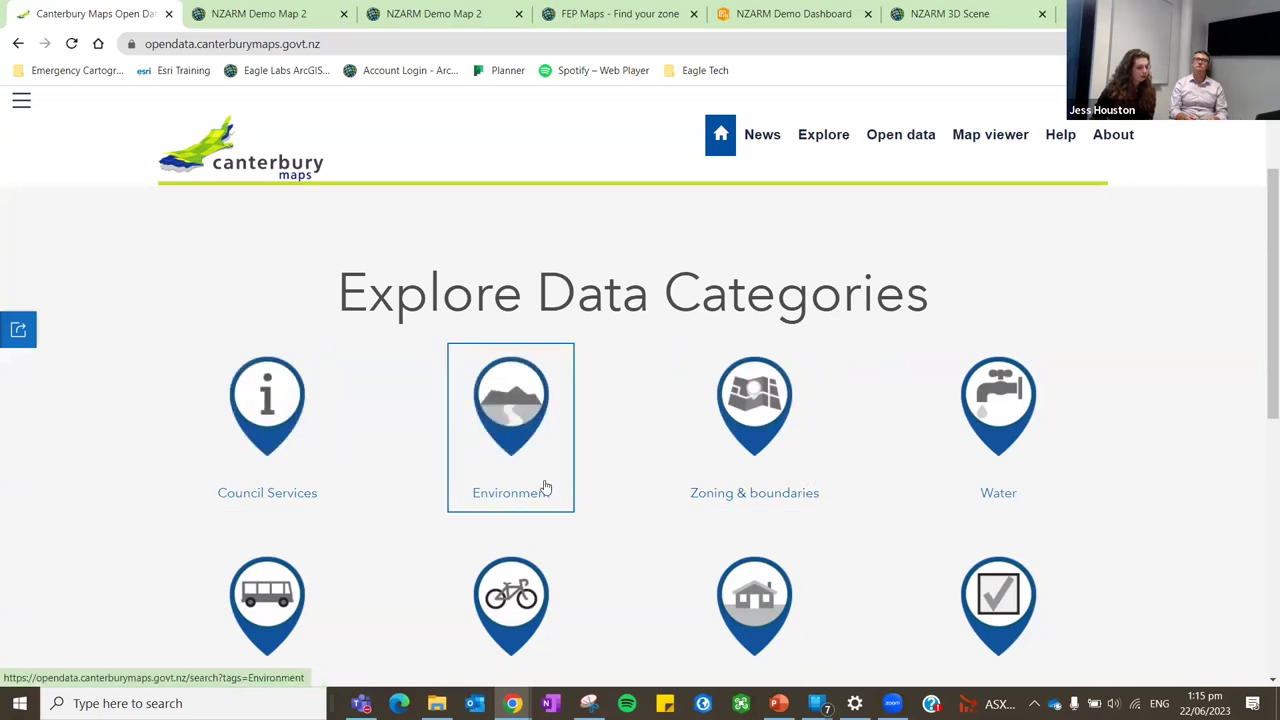
Scroll through the 60 Environment-tagged datasets, including Wilding Conifer and Air Quality, and back to the top.
scroll(543, 486, down, 1)
scroll(537, 349, up, 3)
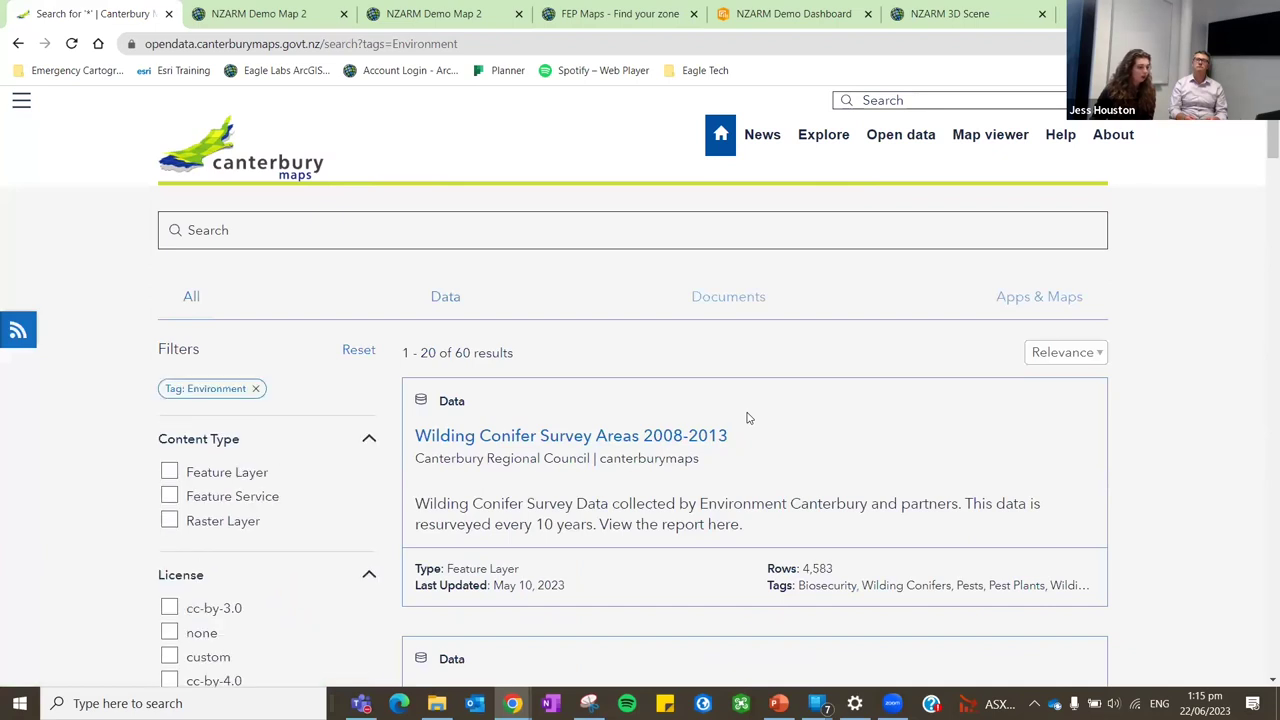
scroll(748, 418, down, 1)
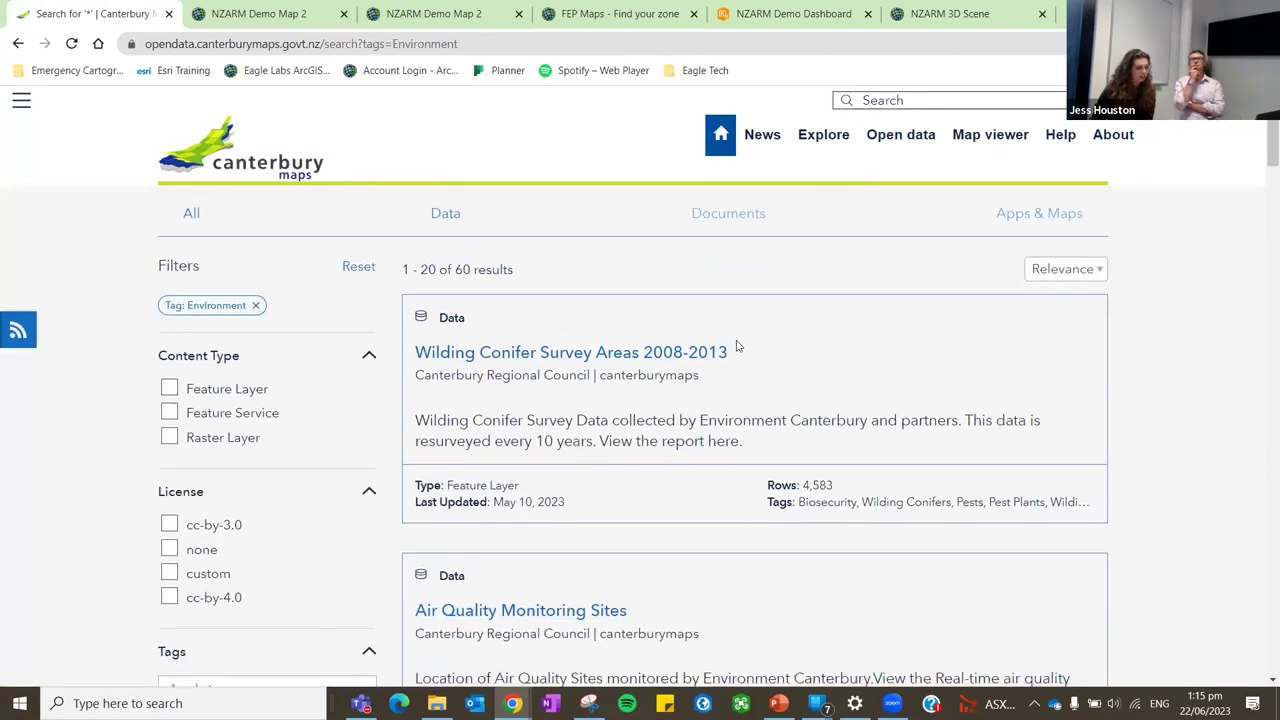
scroll(642, 465, down, 1)
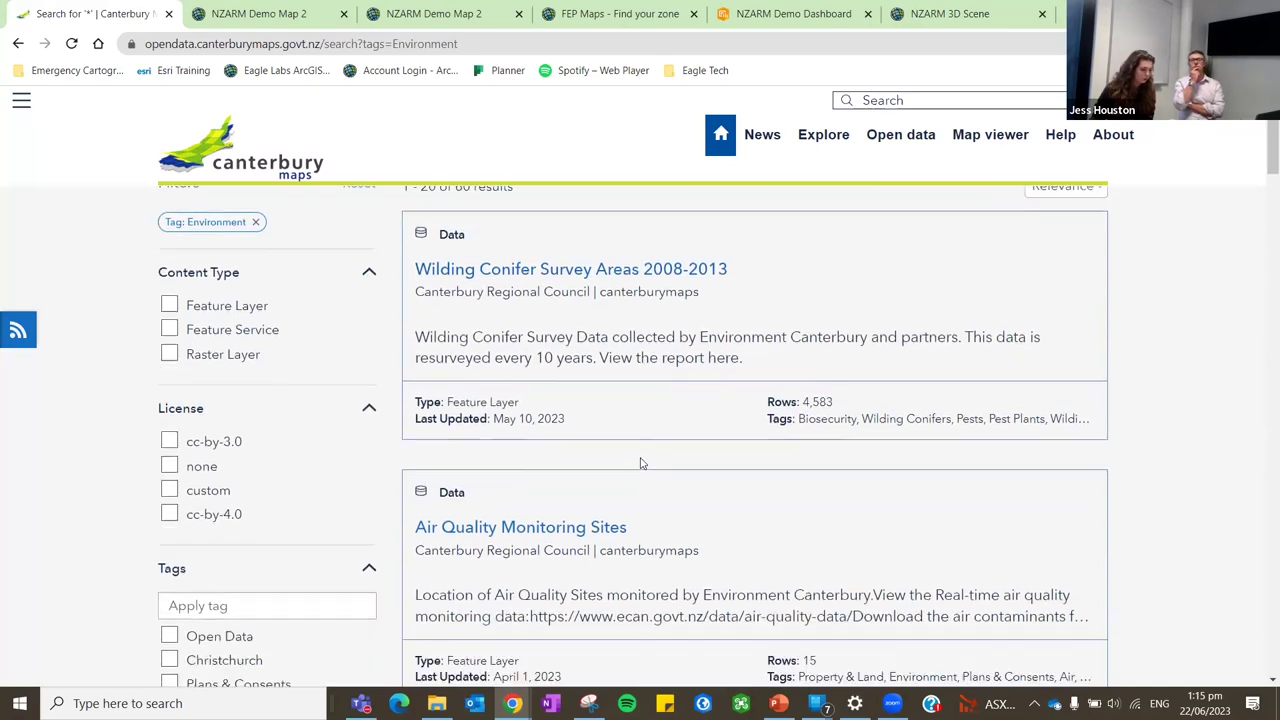
scroll(640, 380, down, 3)
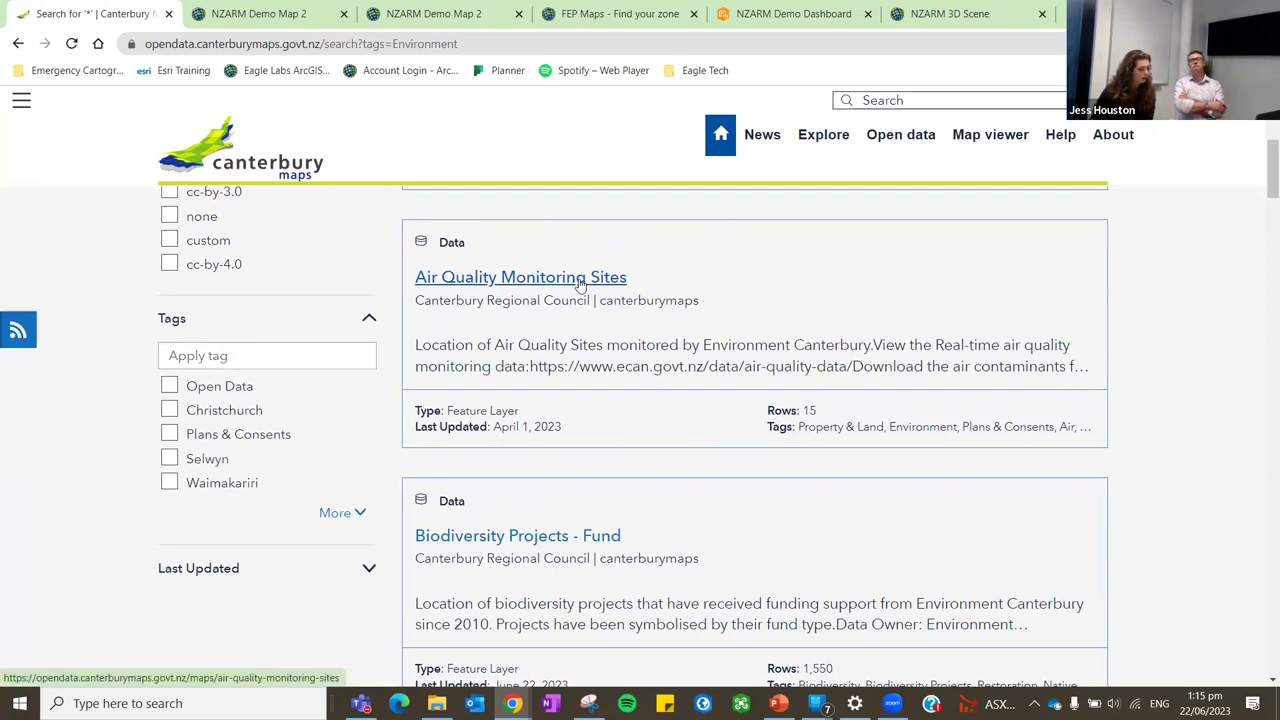
scroll(574, 410, down, 2)
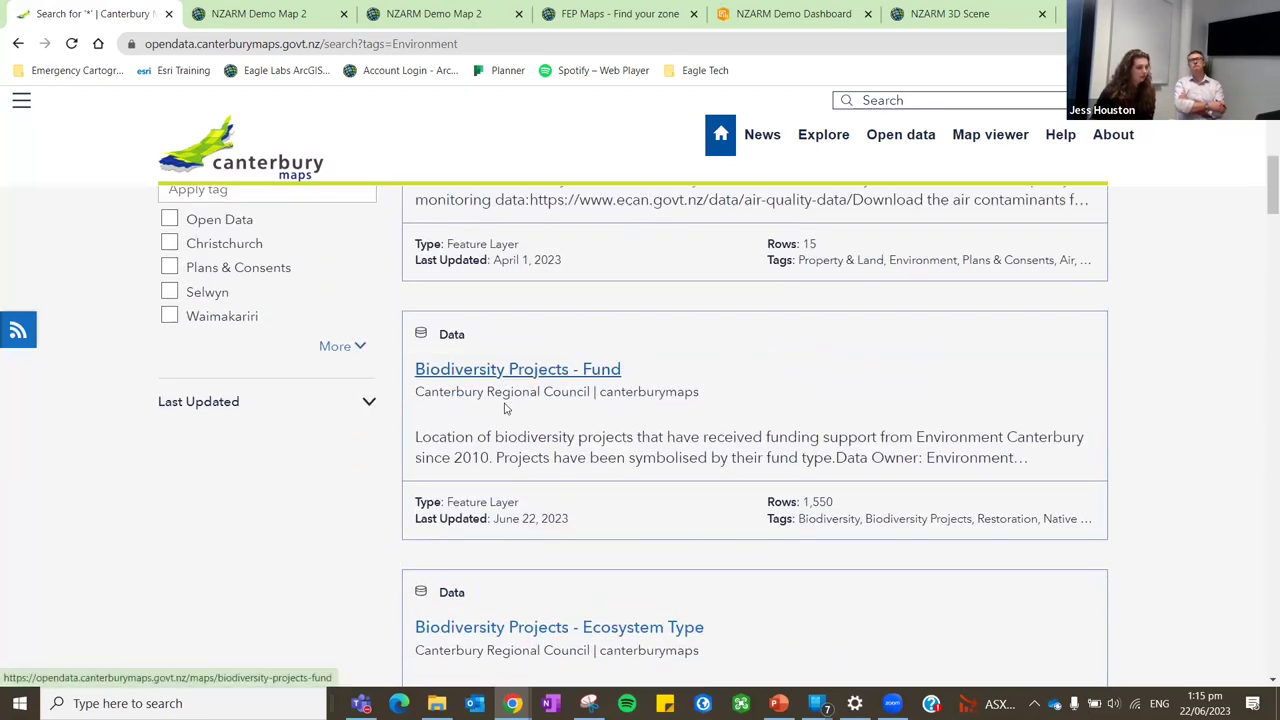
scroll(519, 476, down, 6)
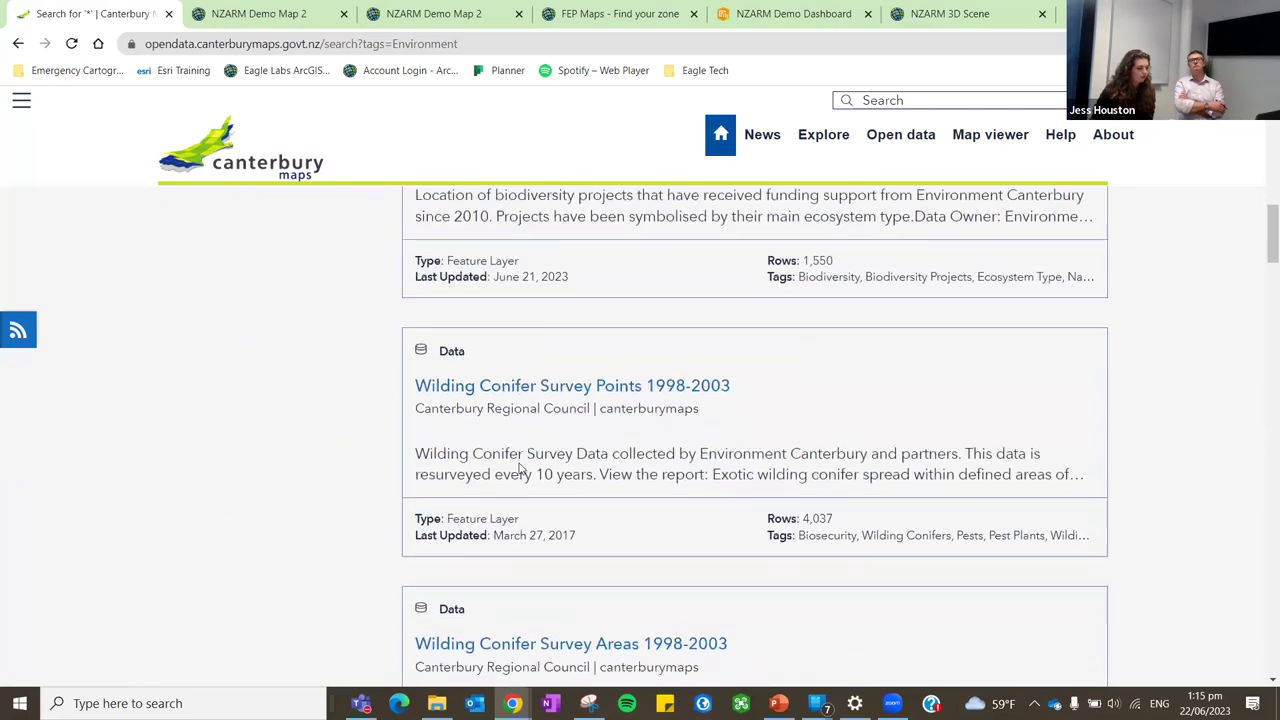
scroll(519, 462, up, 10)
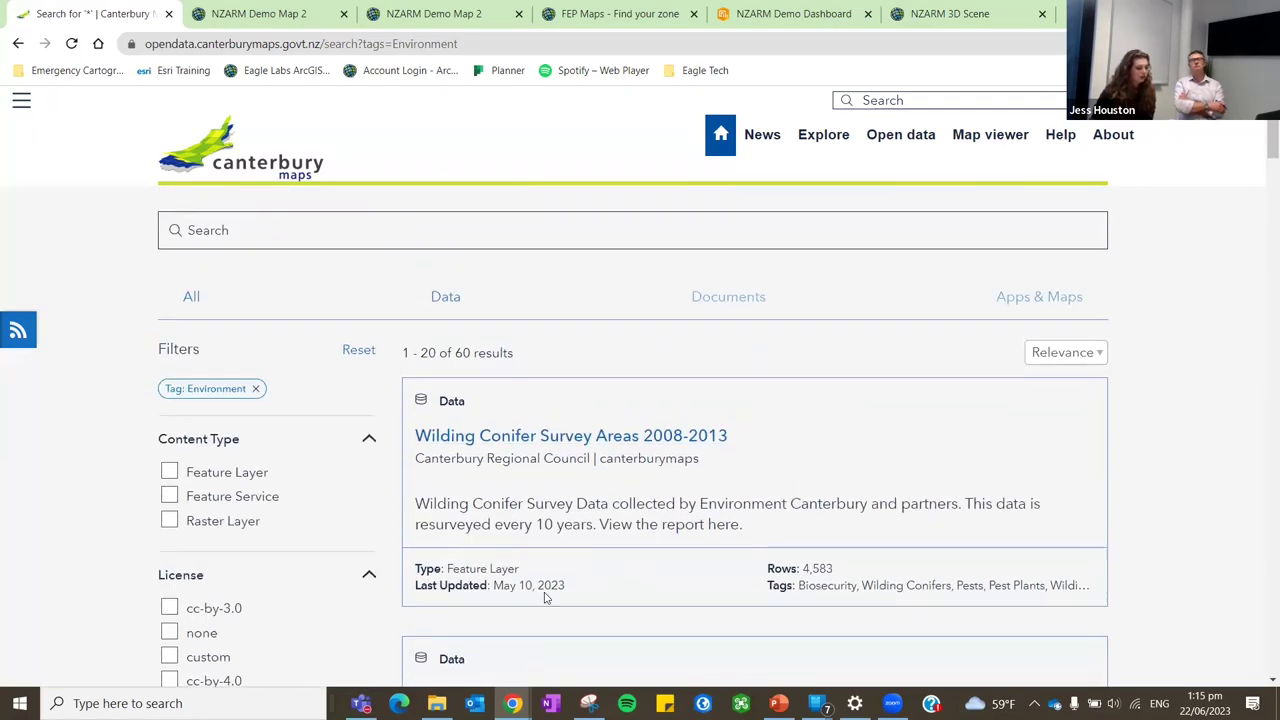
scroll(190, 572, down, 3)
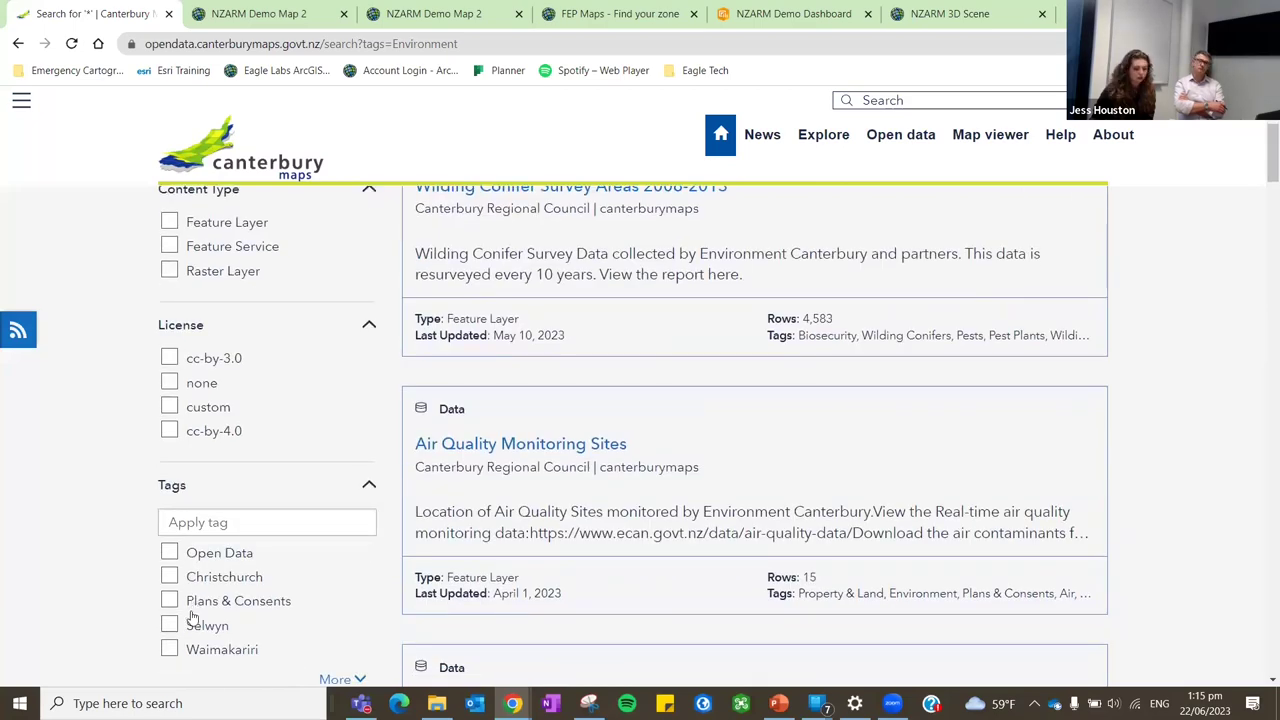
scroll(210, 565, up, 1)
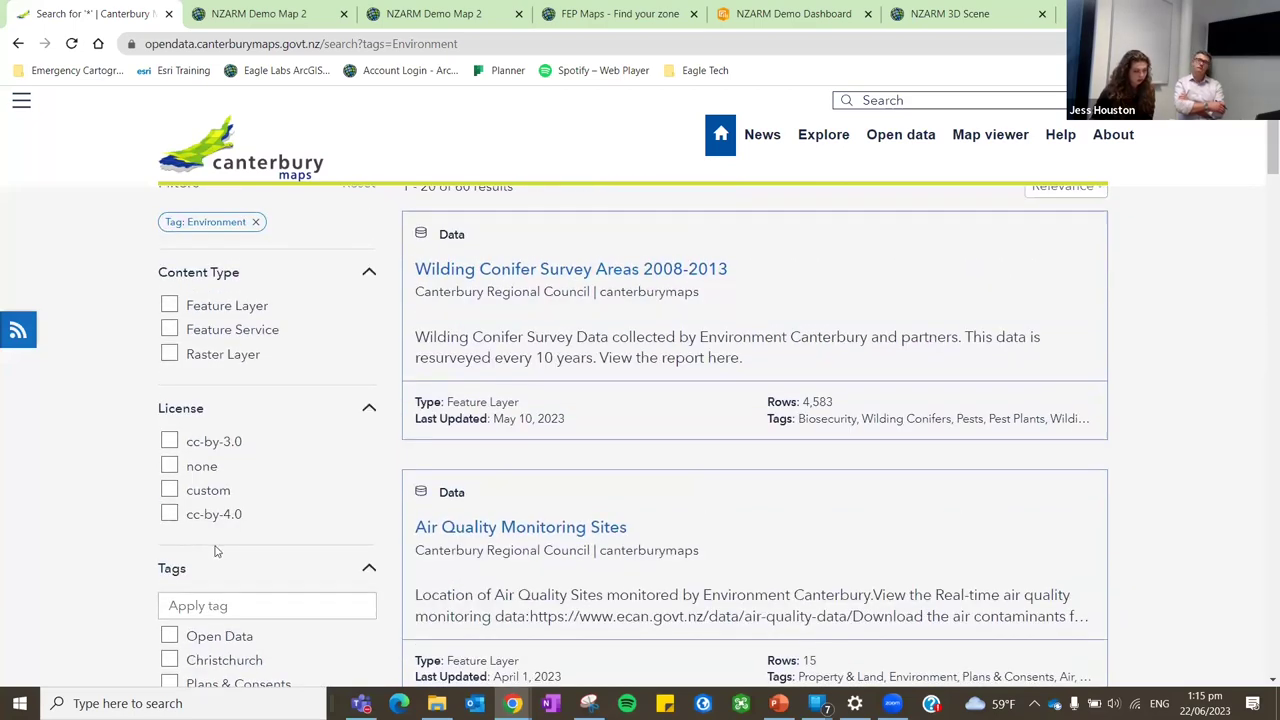
scroll(215, 551, up, 2)
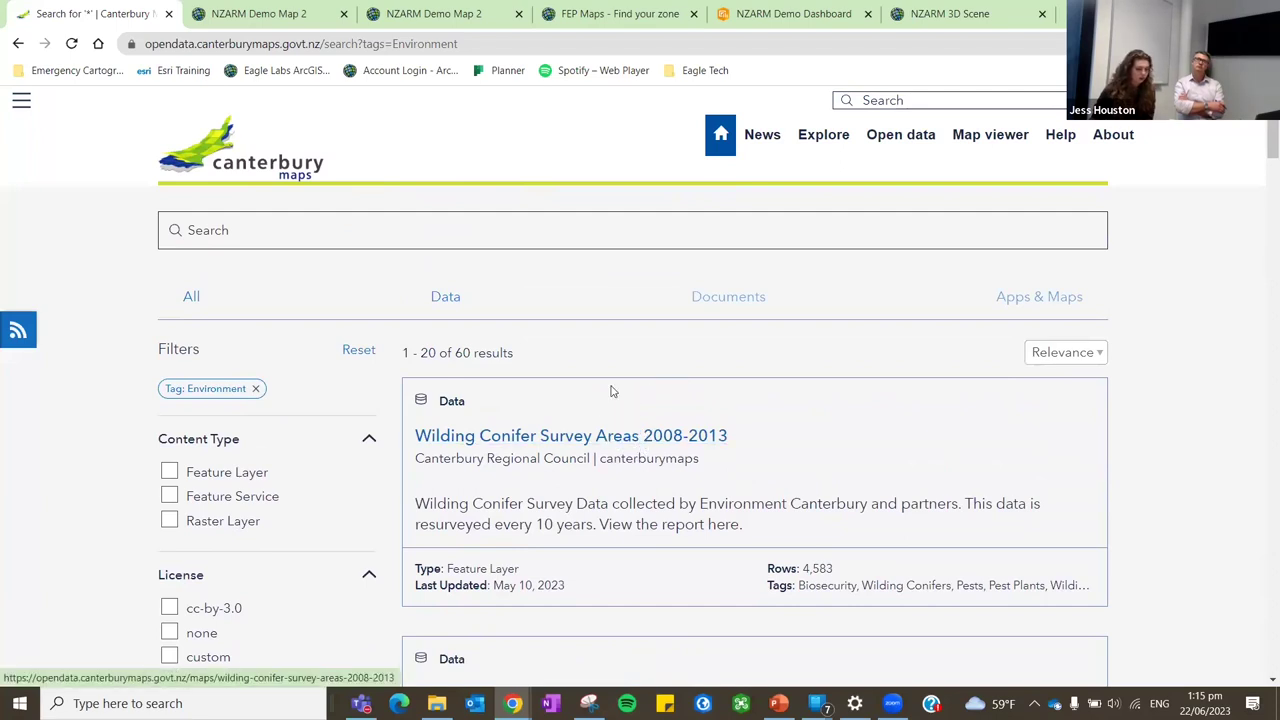
Open the Wilding Conifer Survey Areas 2008-2013 dataset and show its 'I want to use this' options.
click(549, 440)
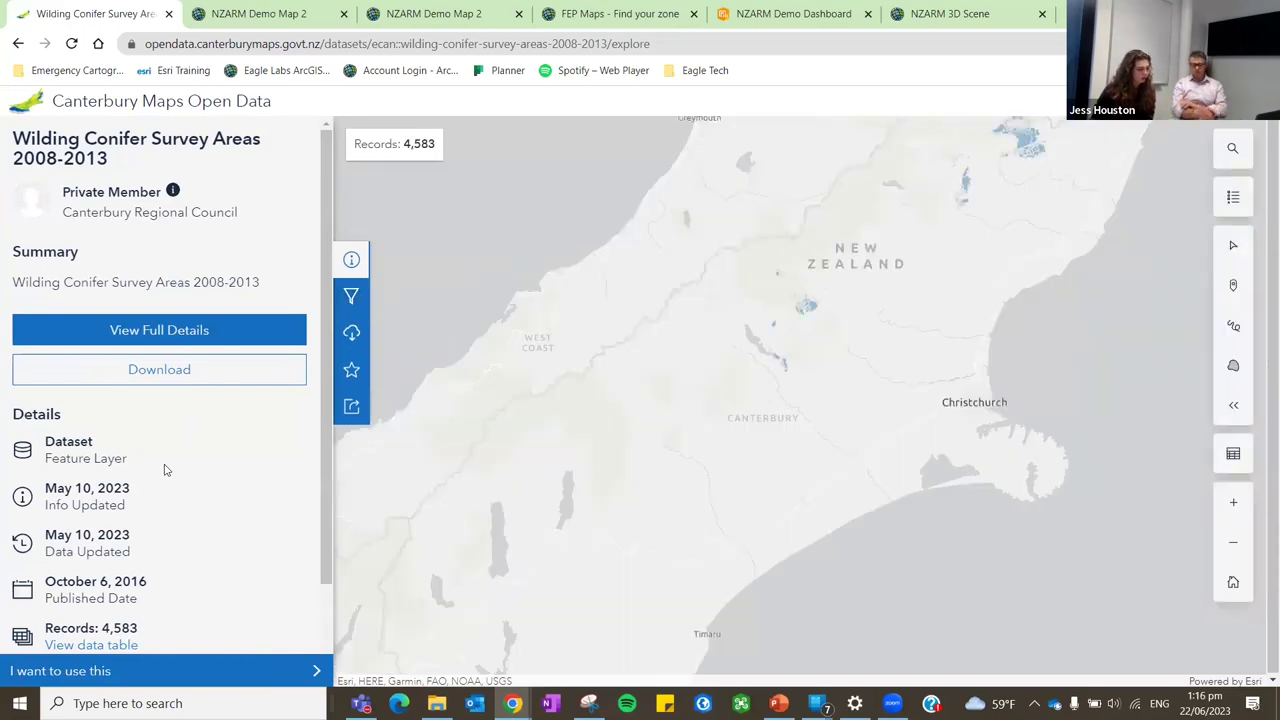
click(66, 676)
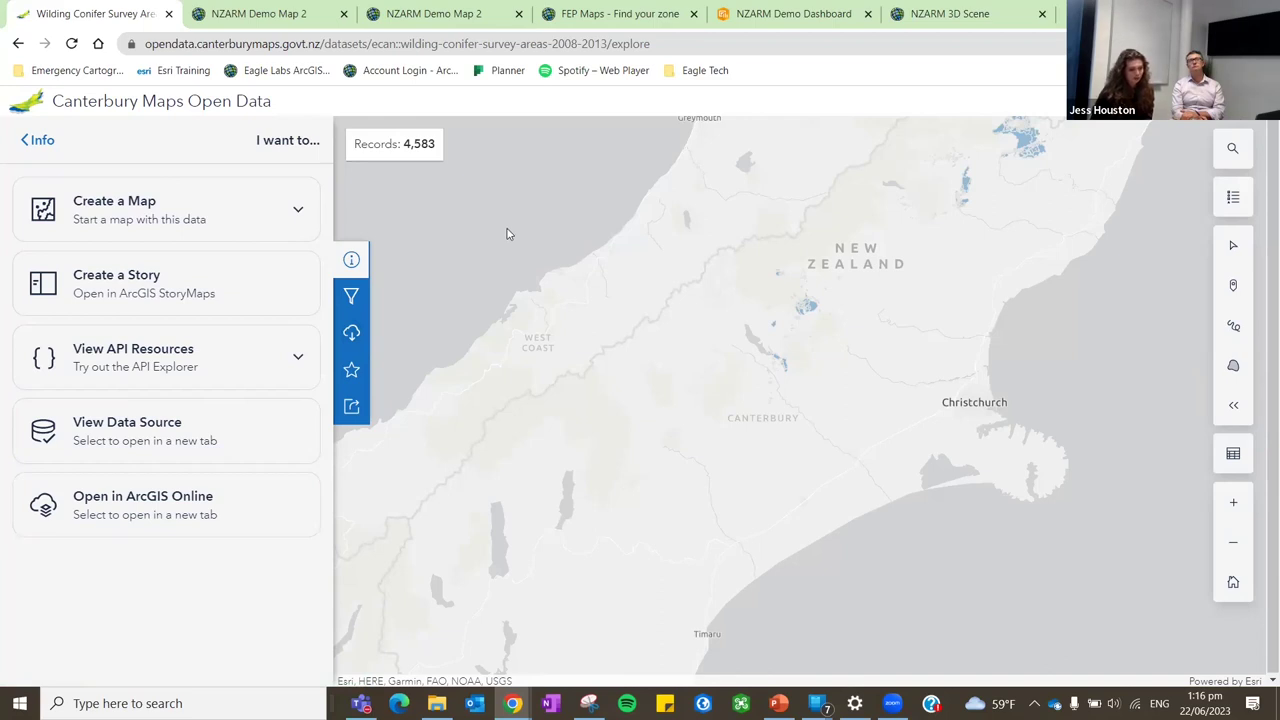
Return to the NZARM Demo Map 2 map and pan to recentre the farm boundary.
click(286, 20)
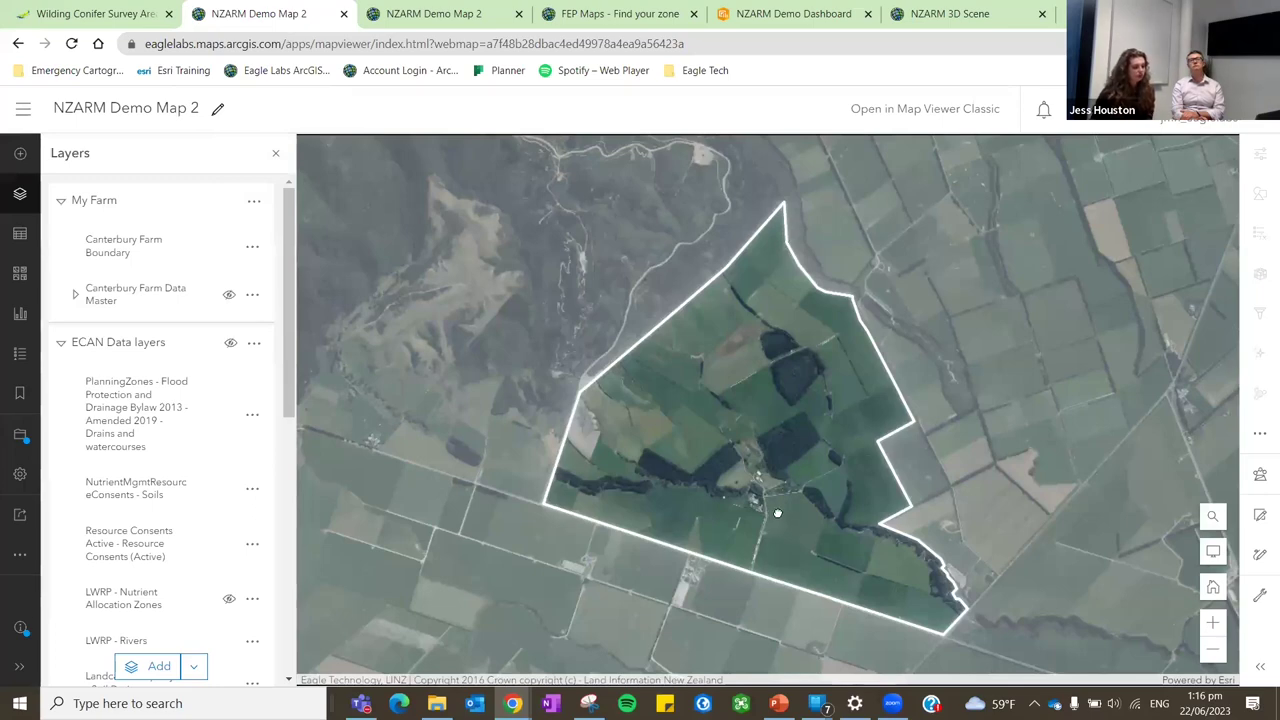
drag(777, 513, 766, 491)
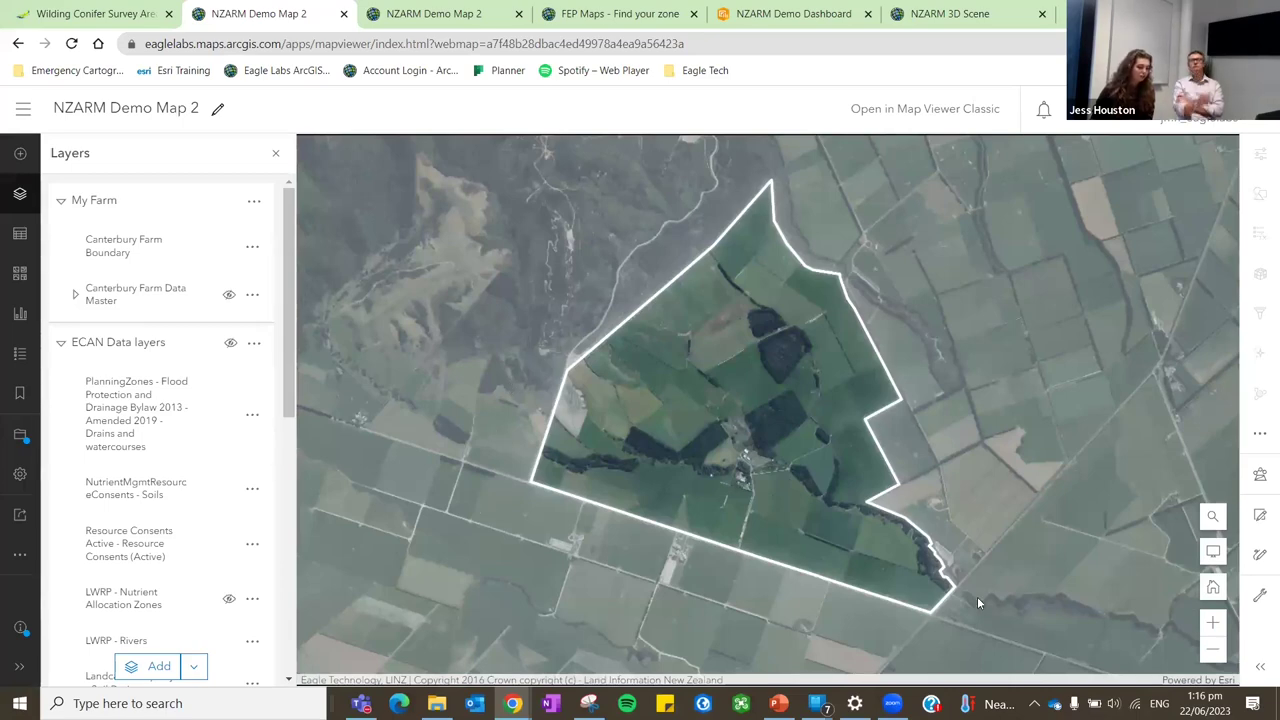
drag(653, 421, 634, 441)
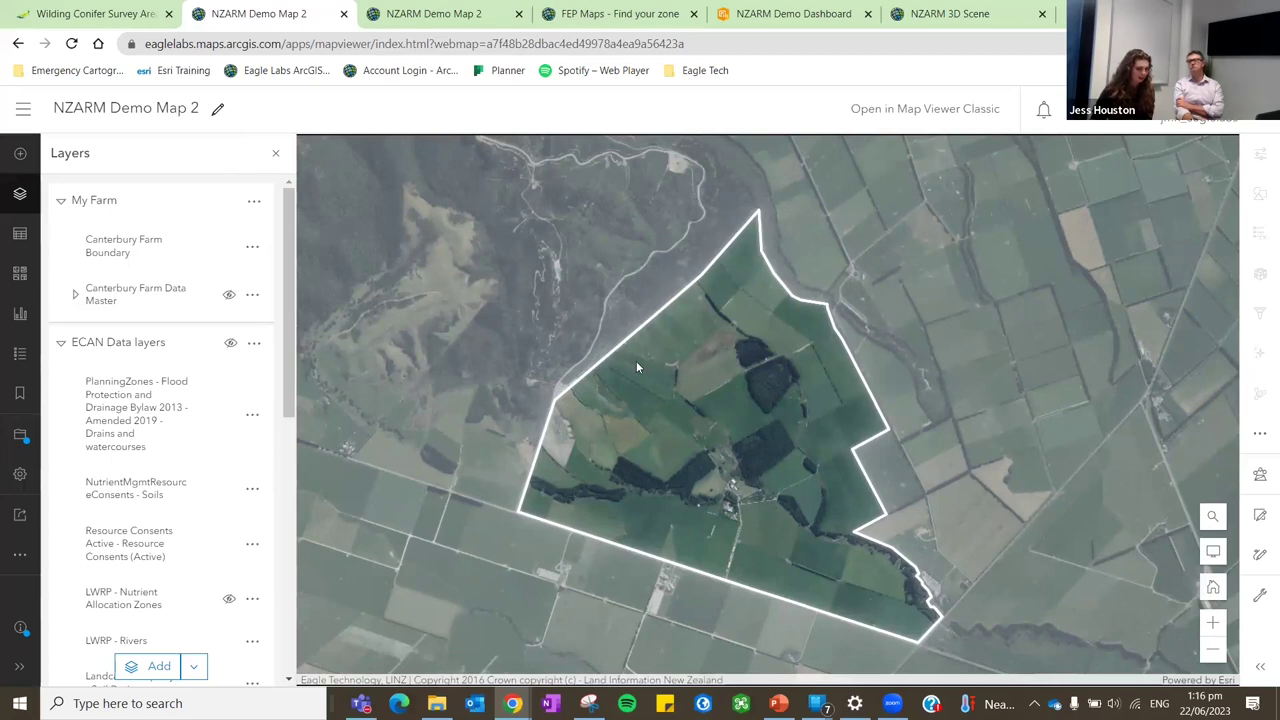
Browse layers from ArcGIS Online and search for 'canterbury maps'.
click(19, 156)
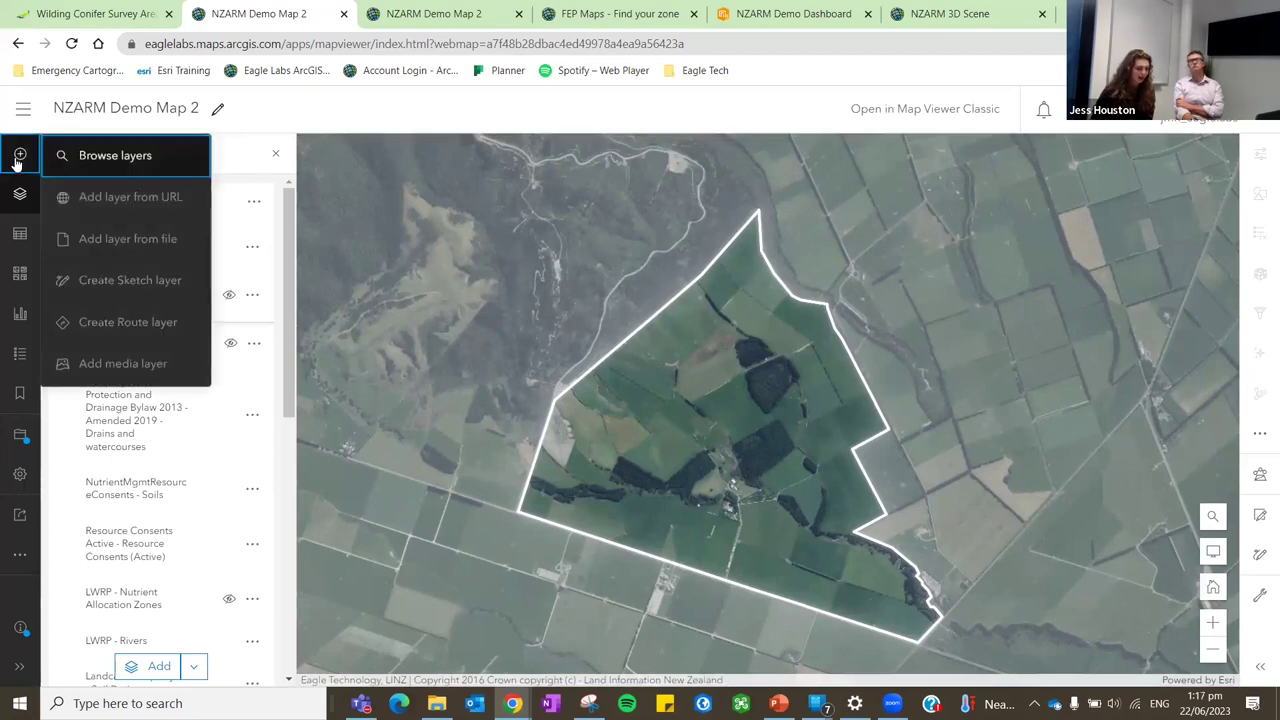
click(136, 160)
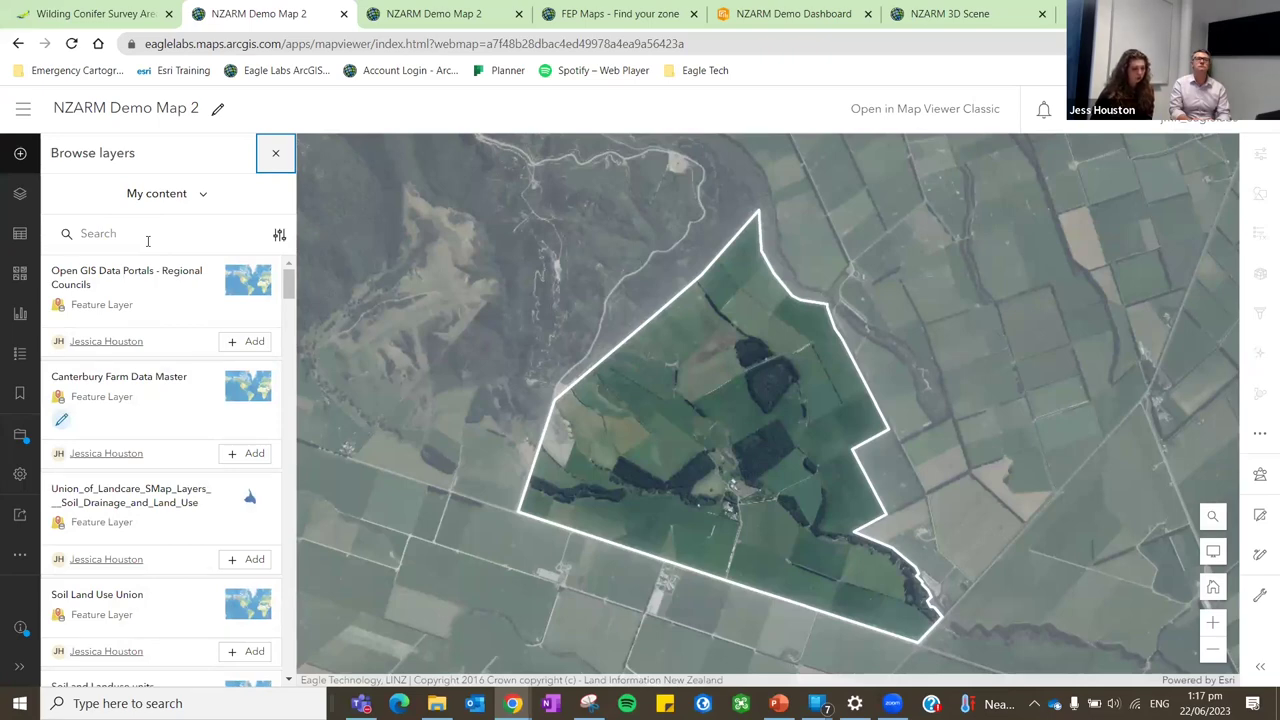
click(199, 194)
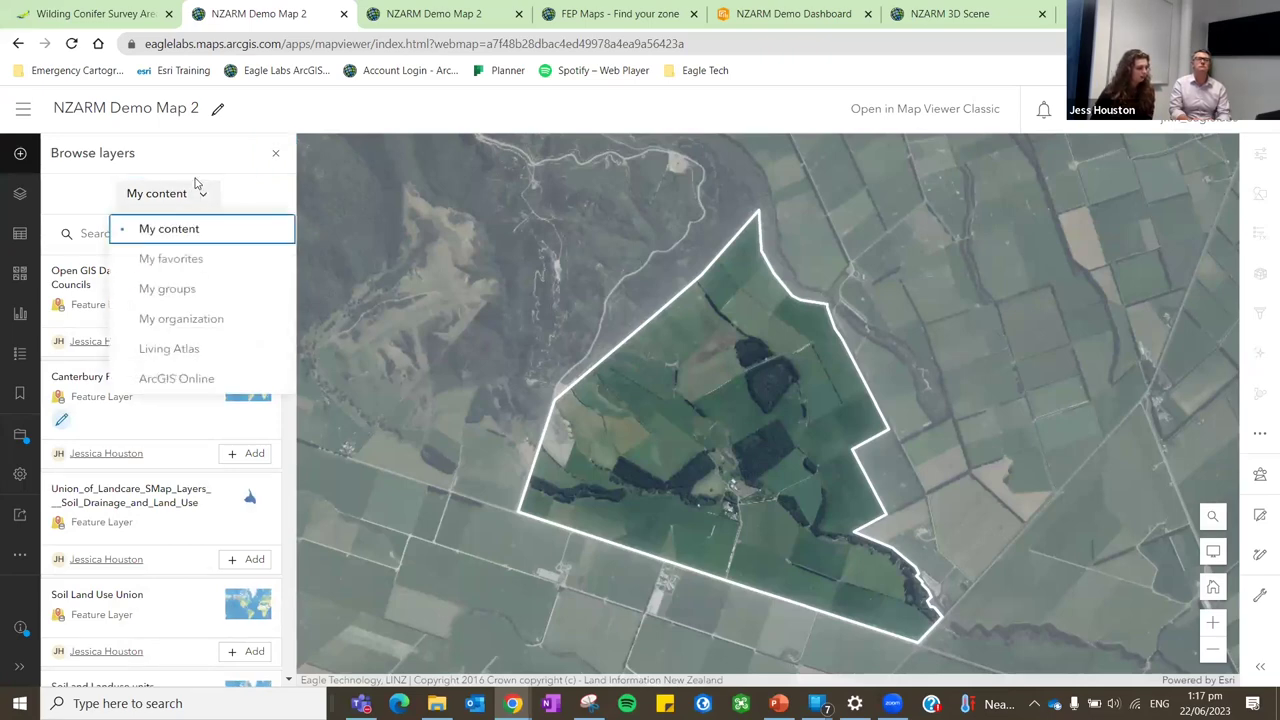
click(148, 377)
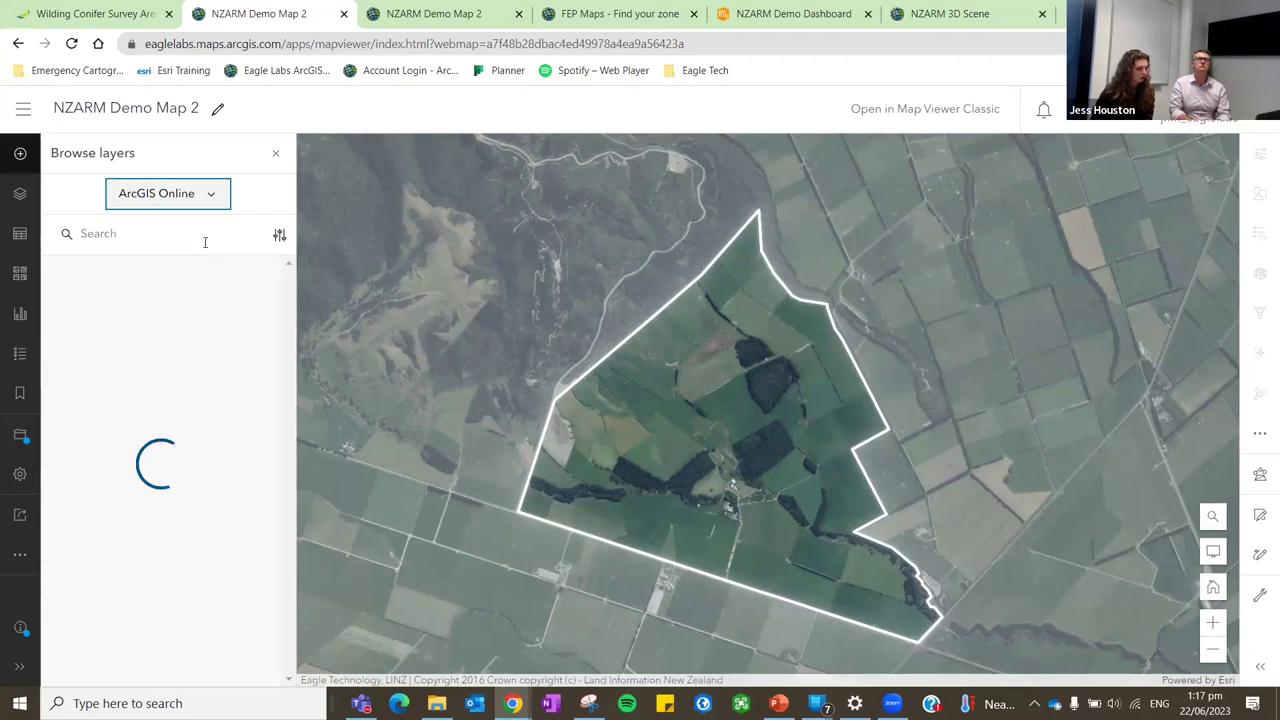
click(117, 248)
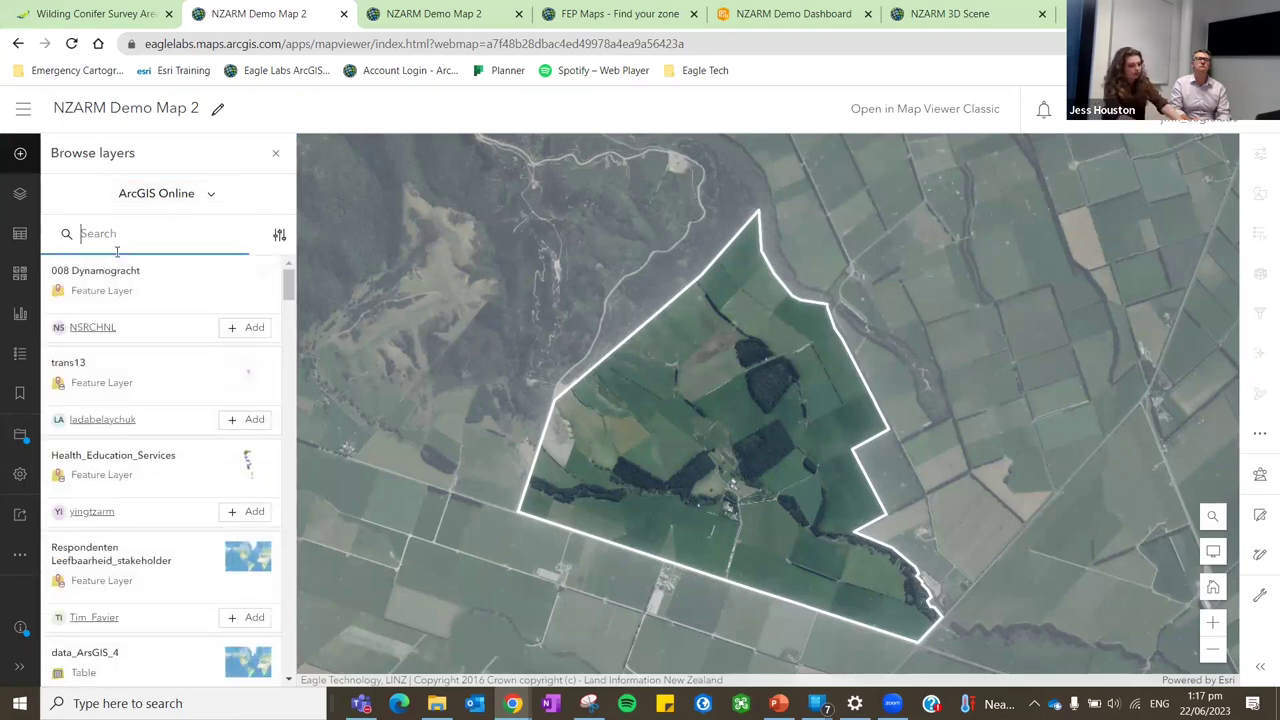
text(canterbu)
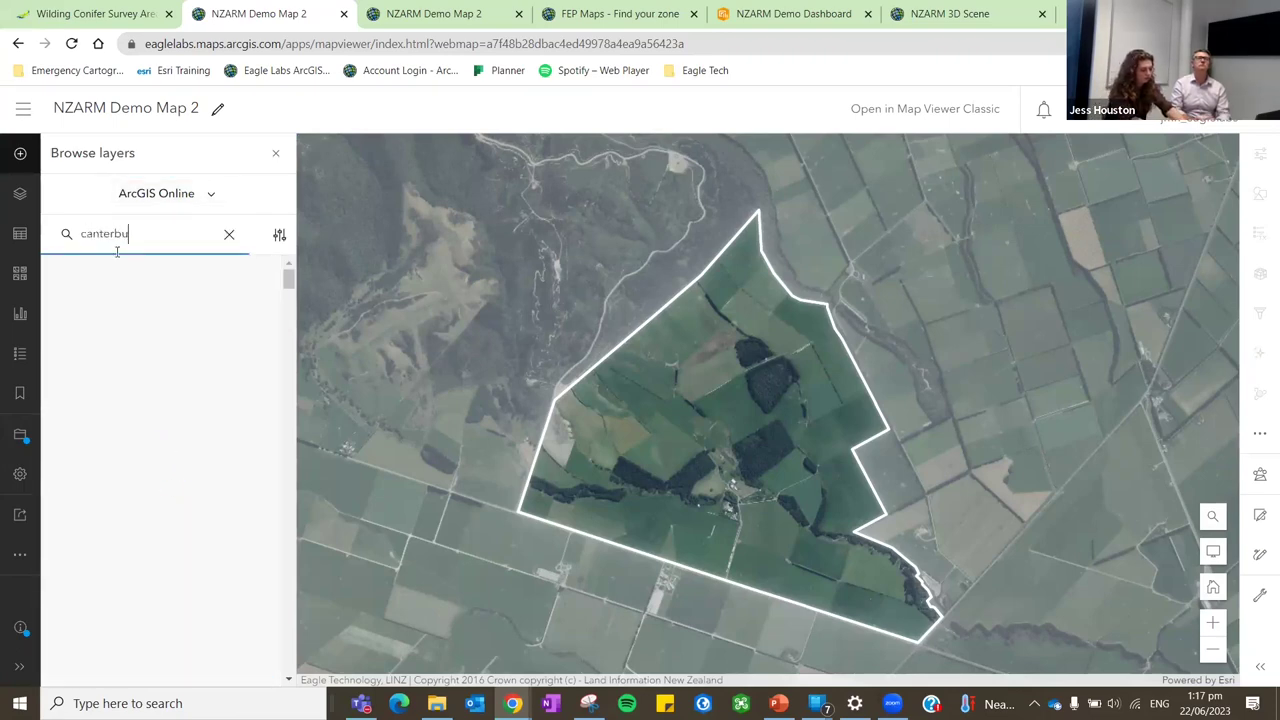
text(ry maps)
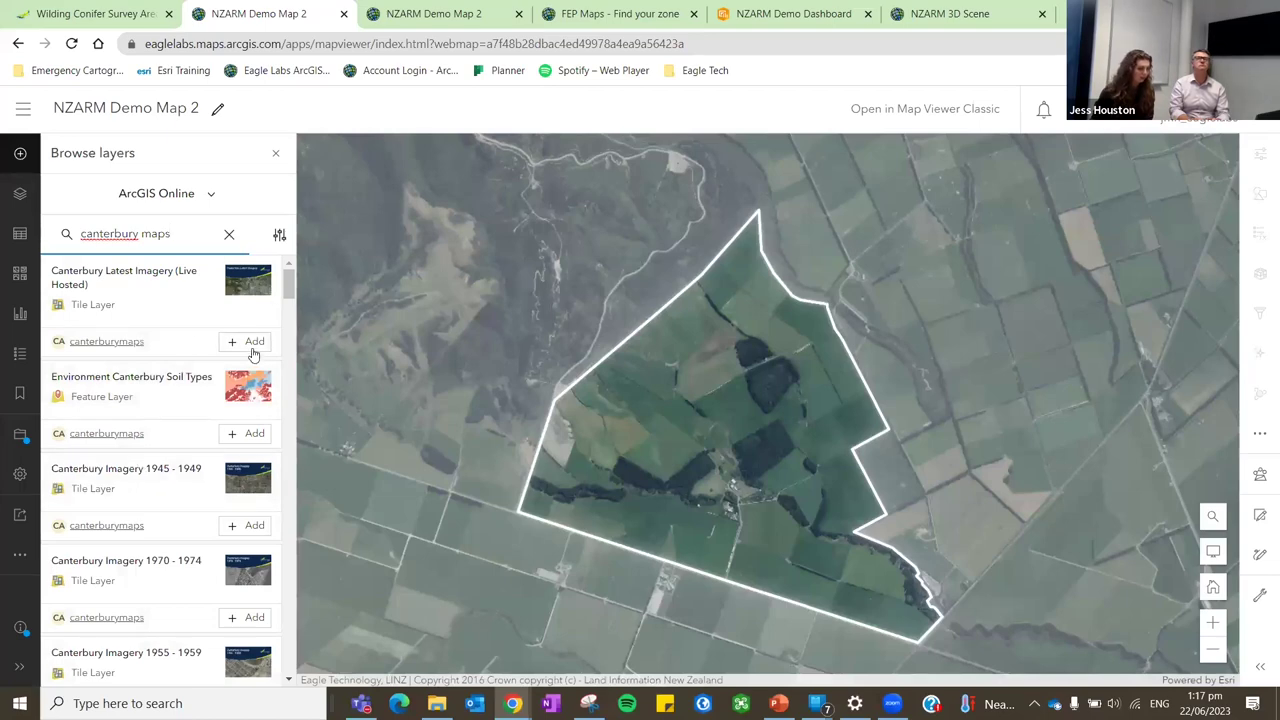
scroll(212, 413, down, 1)
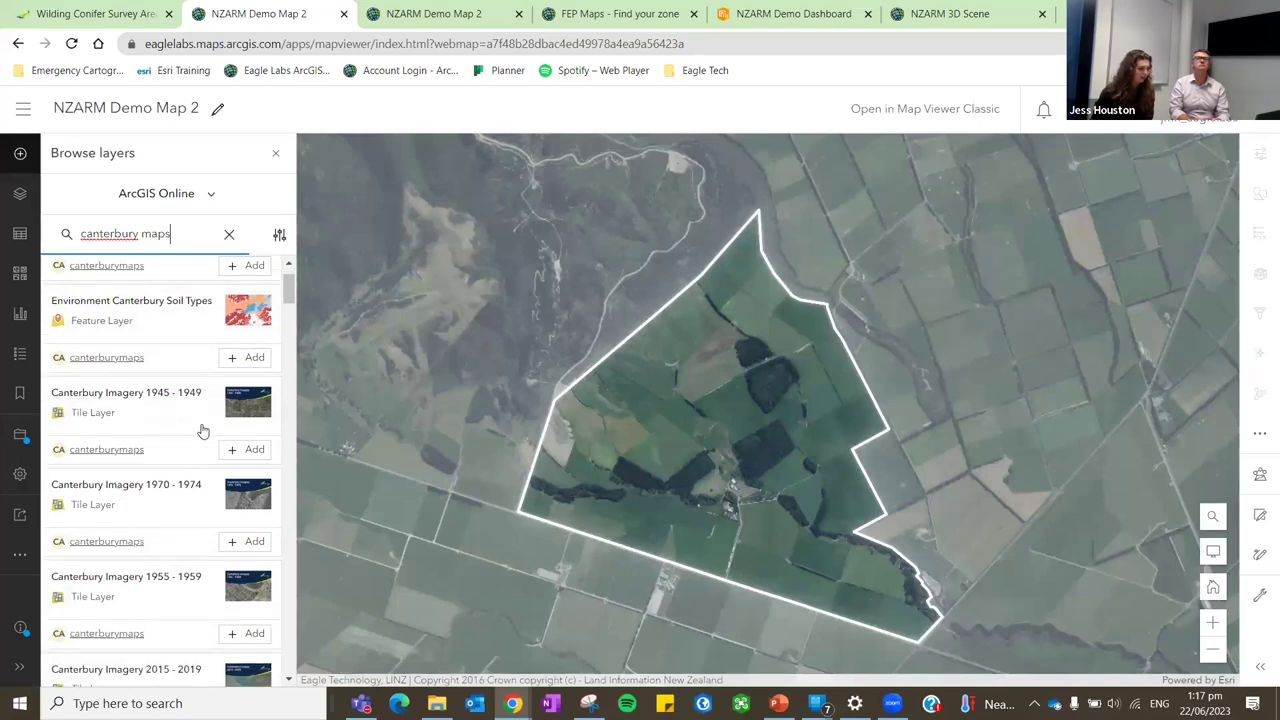
Add the Environment Canterbury Soil Types layer to the farm map.
click(250, 350)
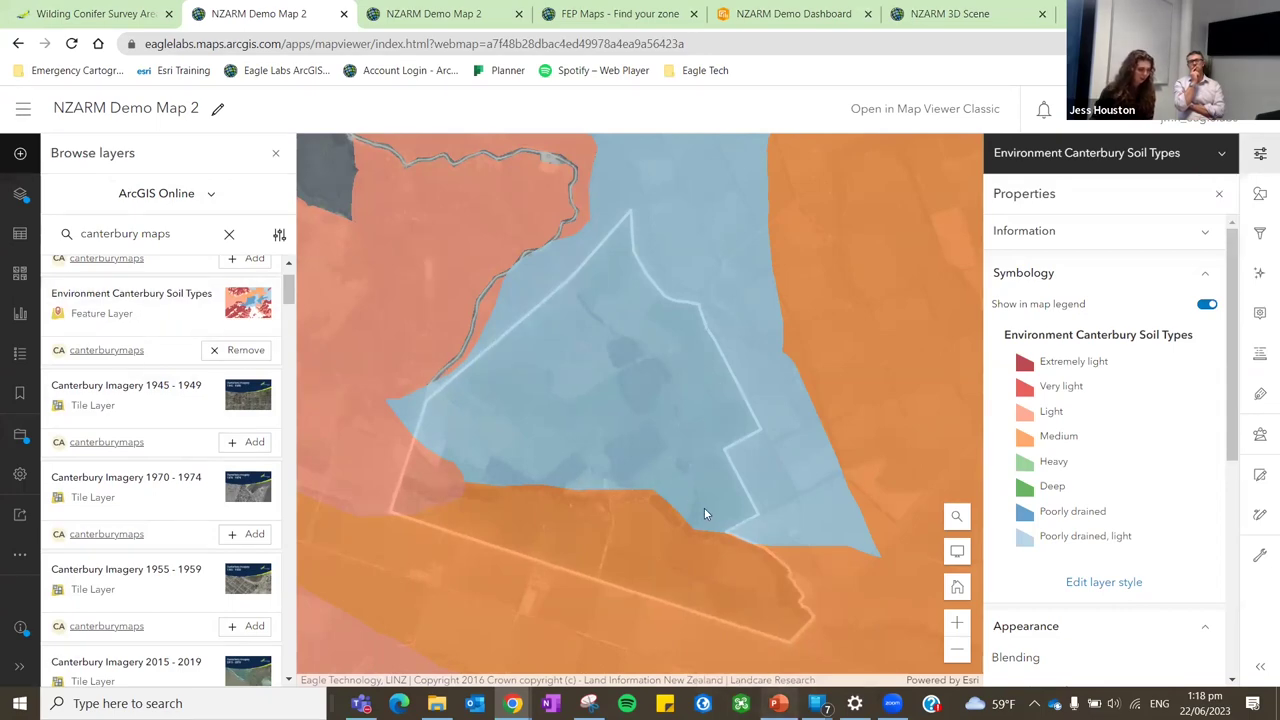
key(alt+Tab)
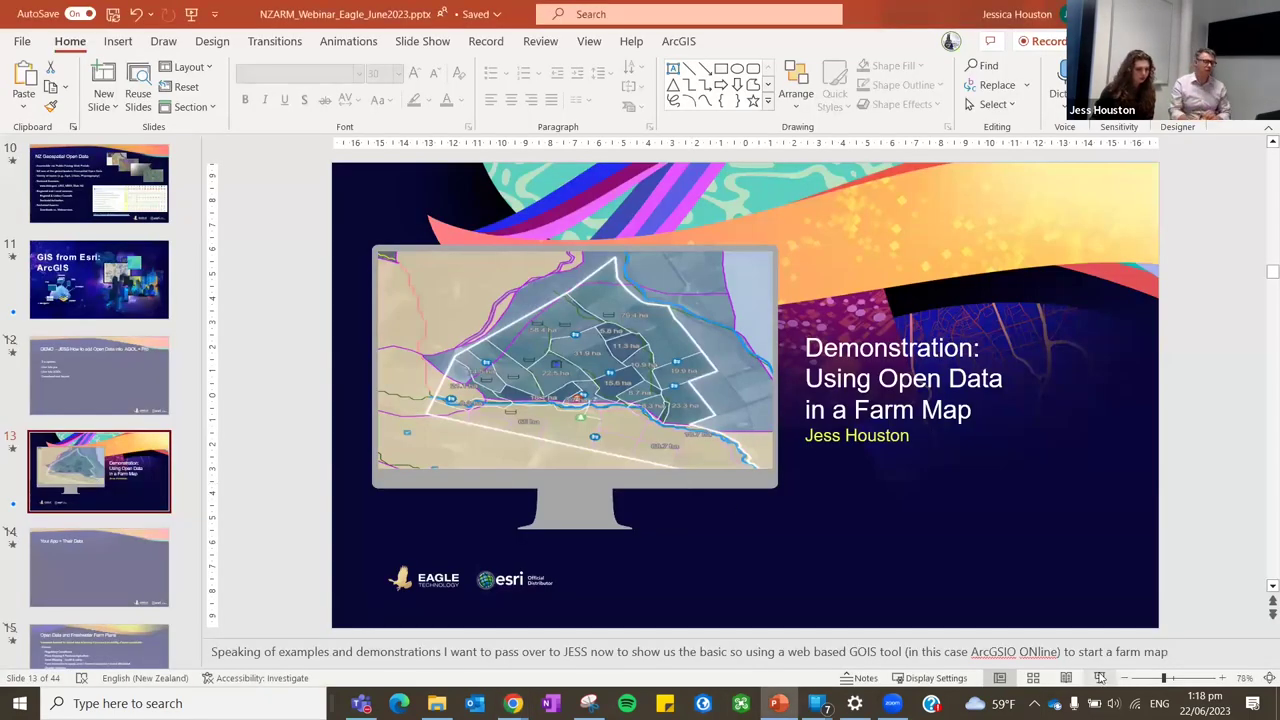
Present from the current slide with presenter view swapped, then advance to the Freshwater Farm Plans slide.
key(shift+F5)
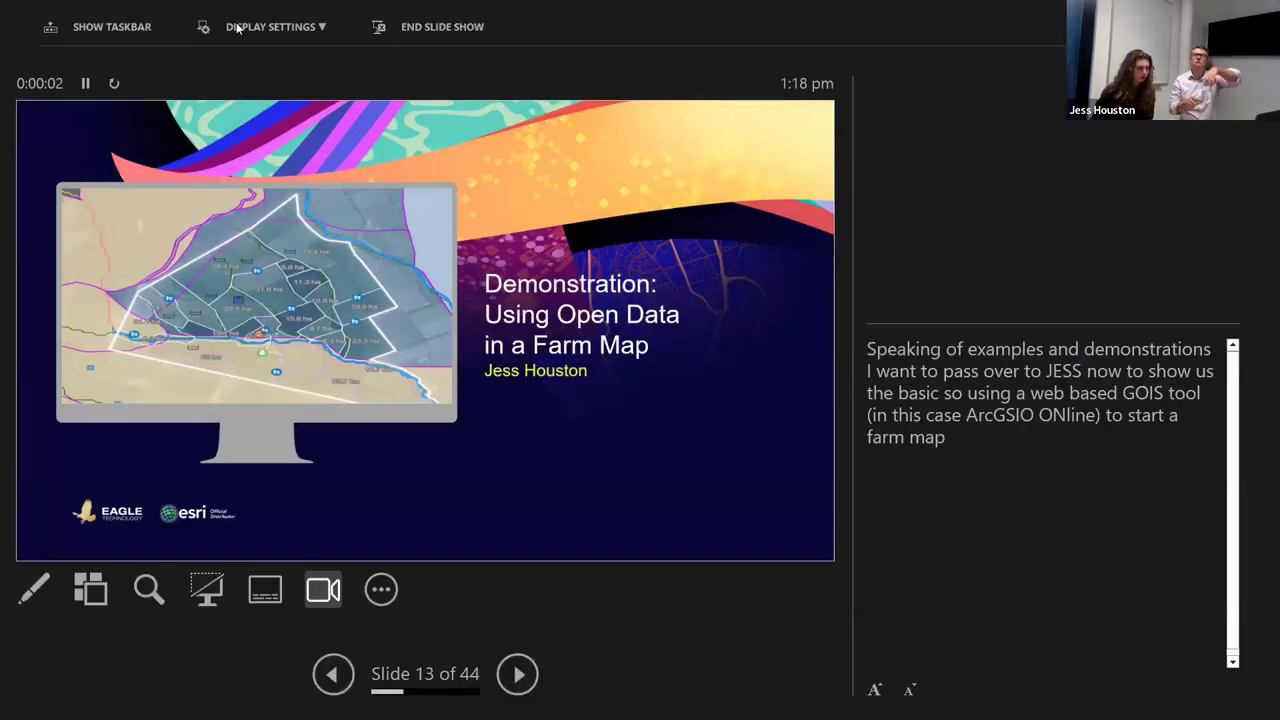
click(238, 28)
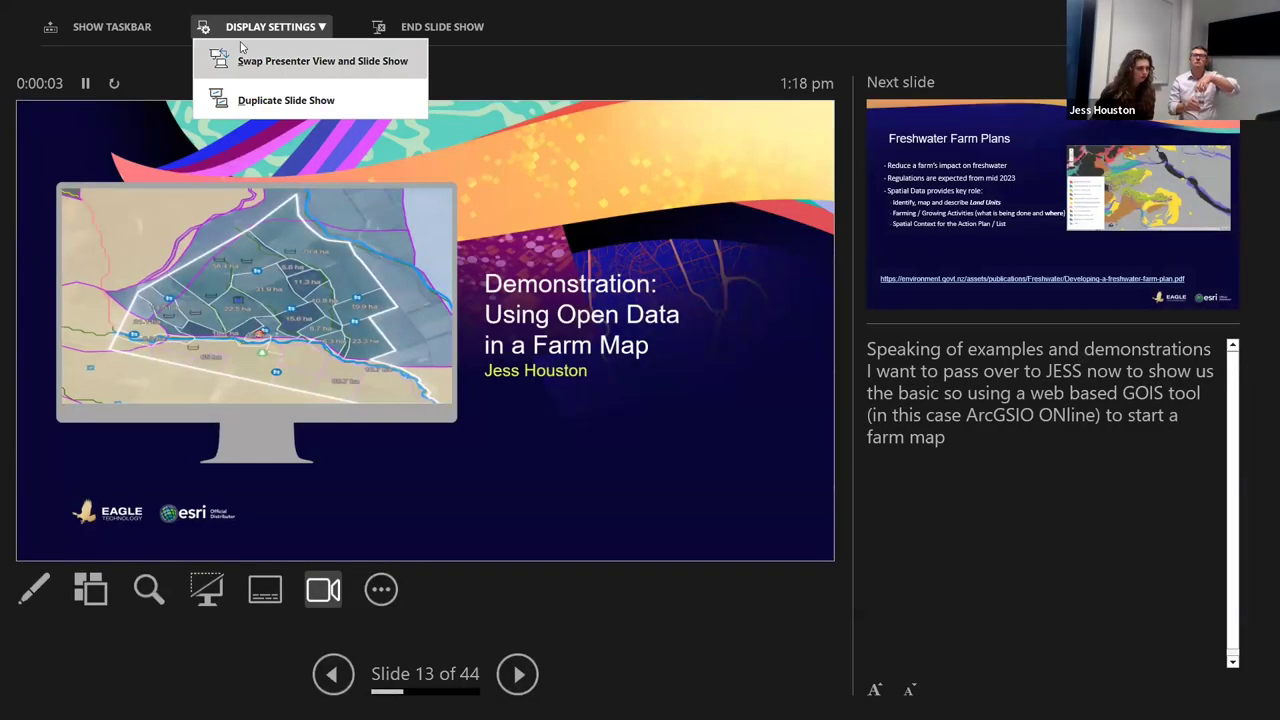
click(246, 60)
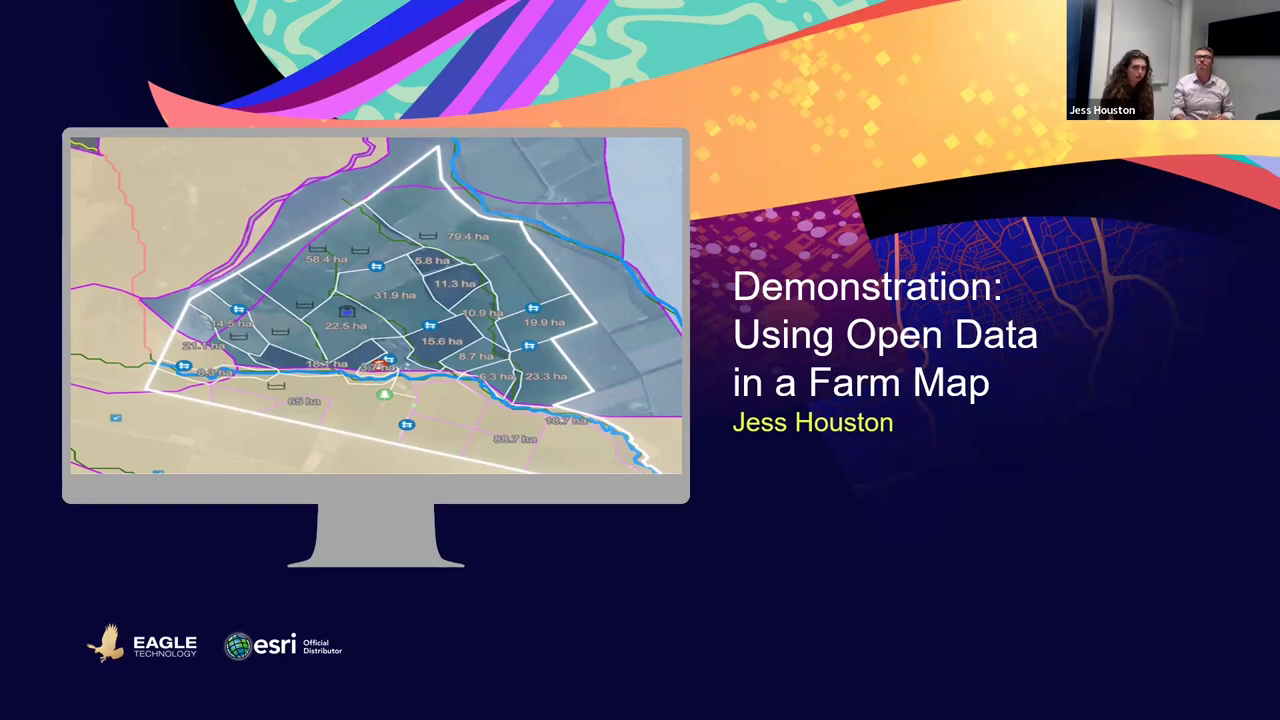
key(Right)
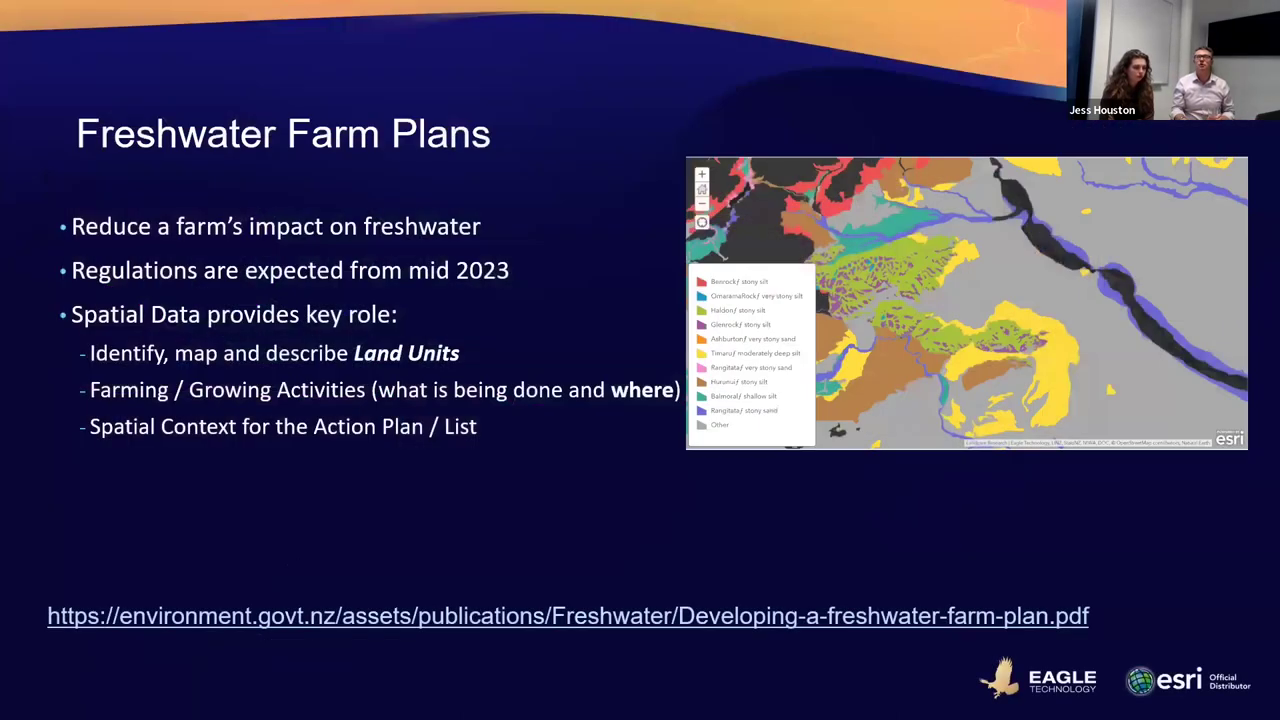
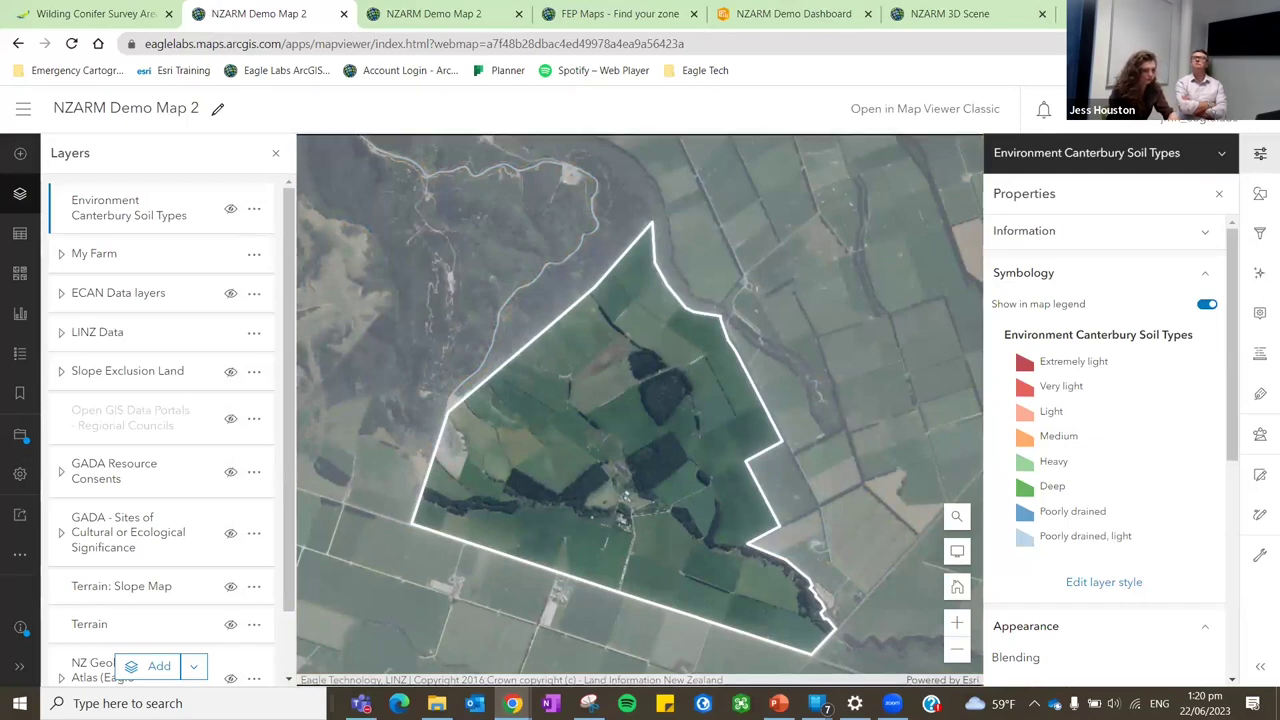
Switch to the FEP Maps – Find your zone map showing the Ashburton zone layers.
drag(469, 7, 462, 80)
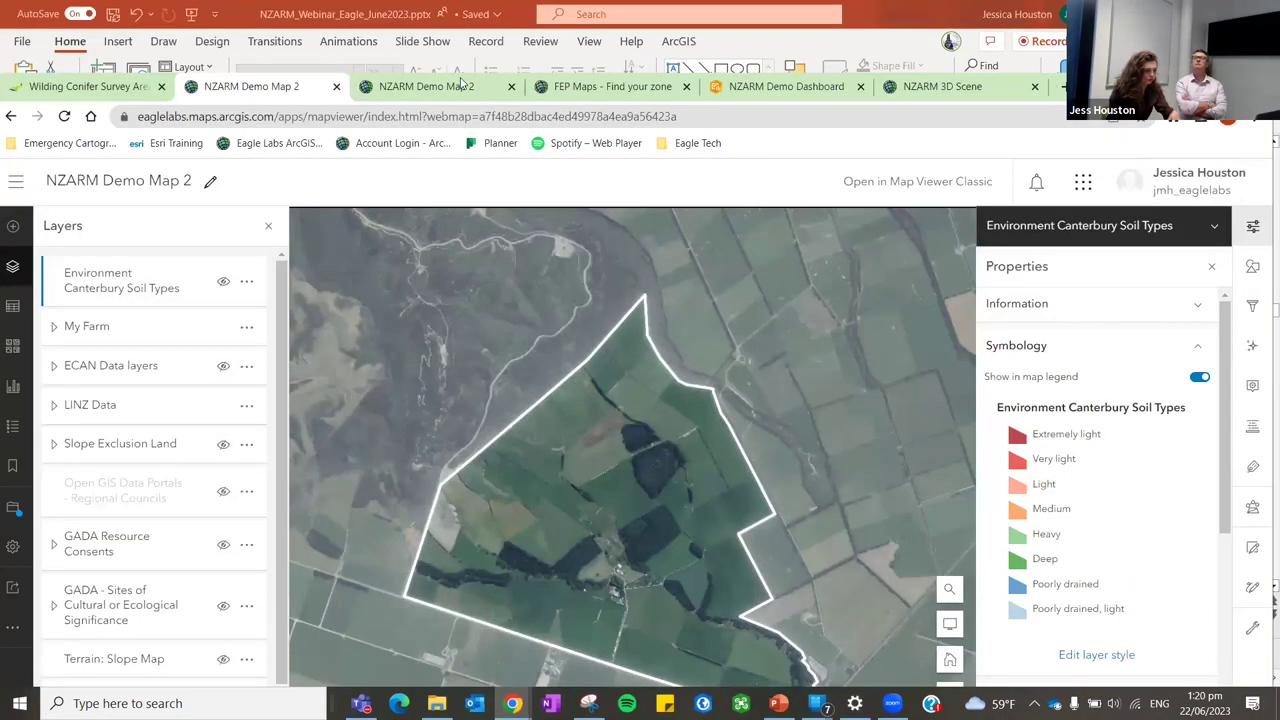
click(622, 90)
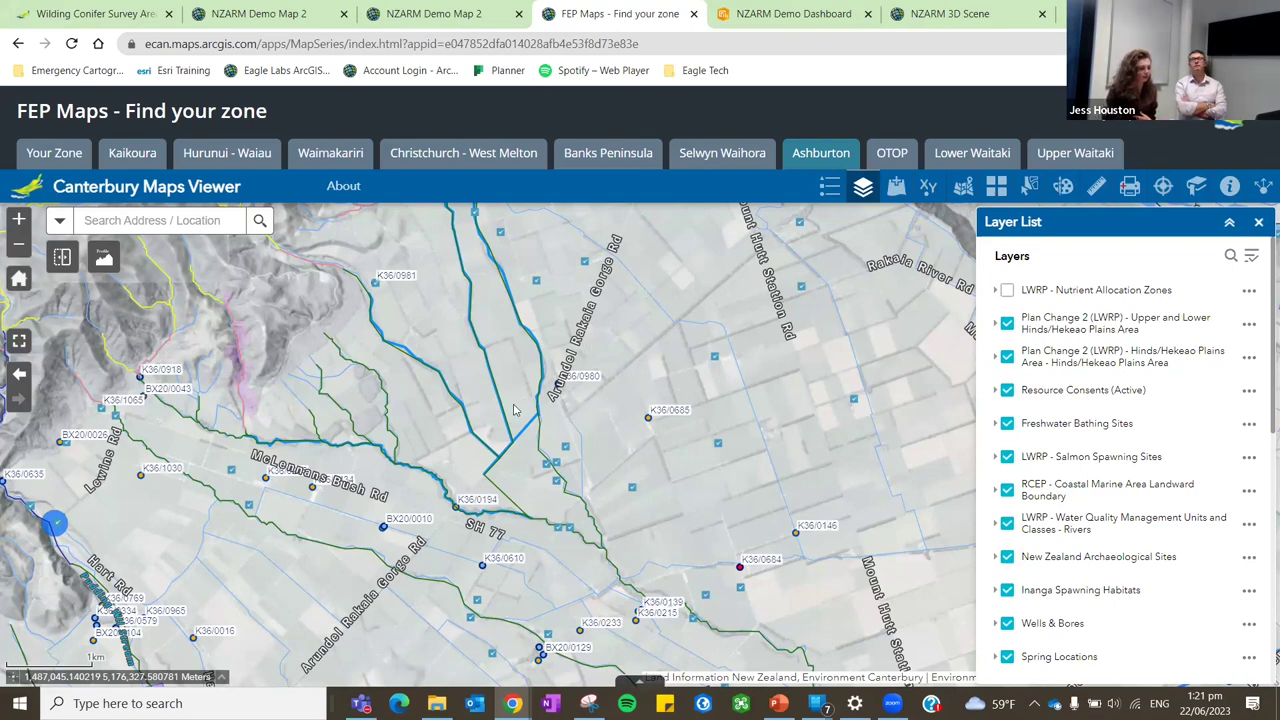
Pan around the Ashburton zone near Arundel Rakaia Gorge Rd, then return to NZARM Demo Map 2.
drag(552, 390, 637, 380)
click(813, 155)
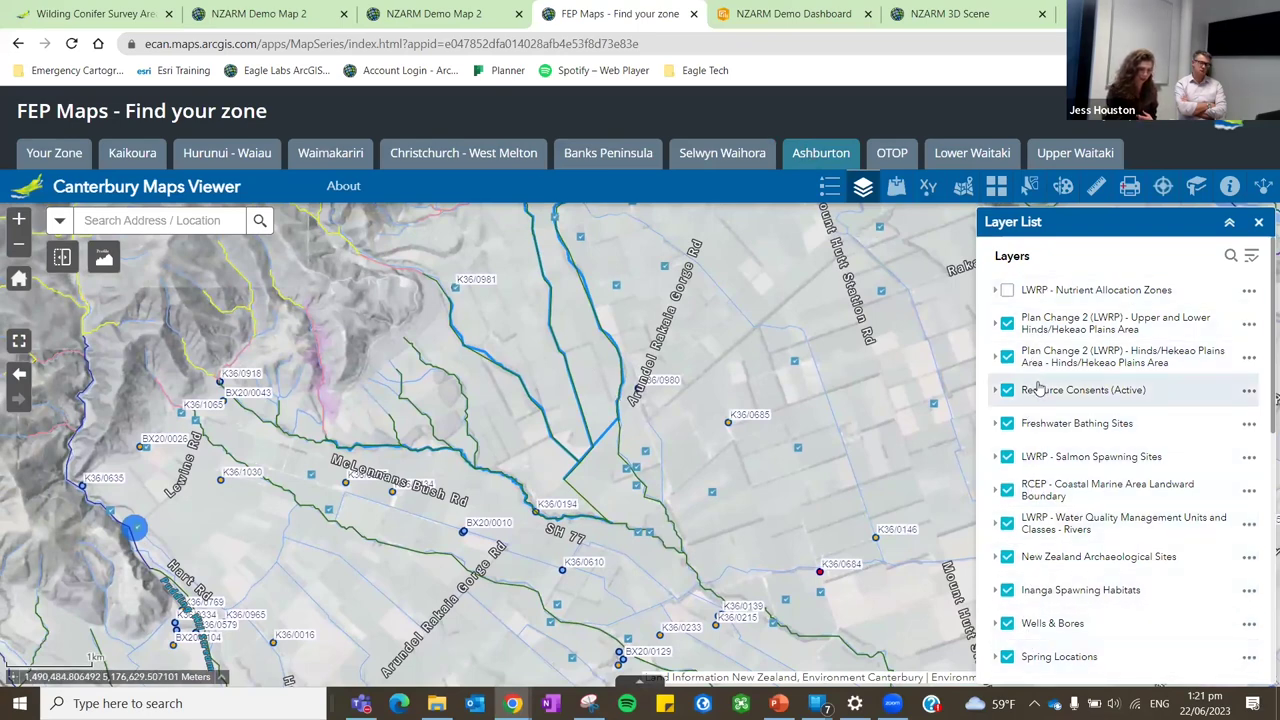
drag(584, 402, 608, 390)
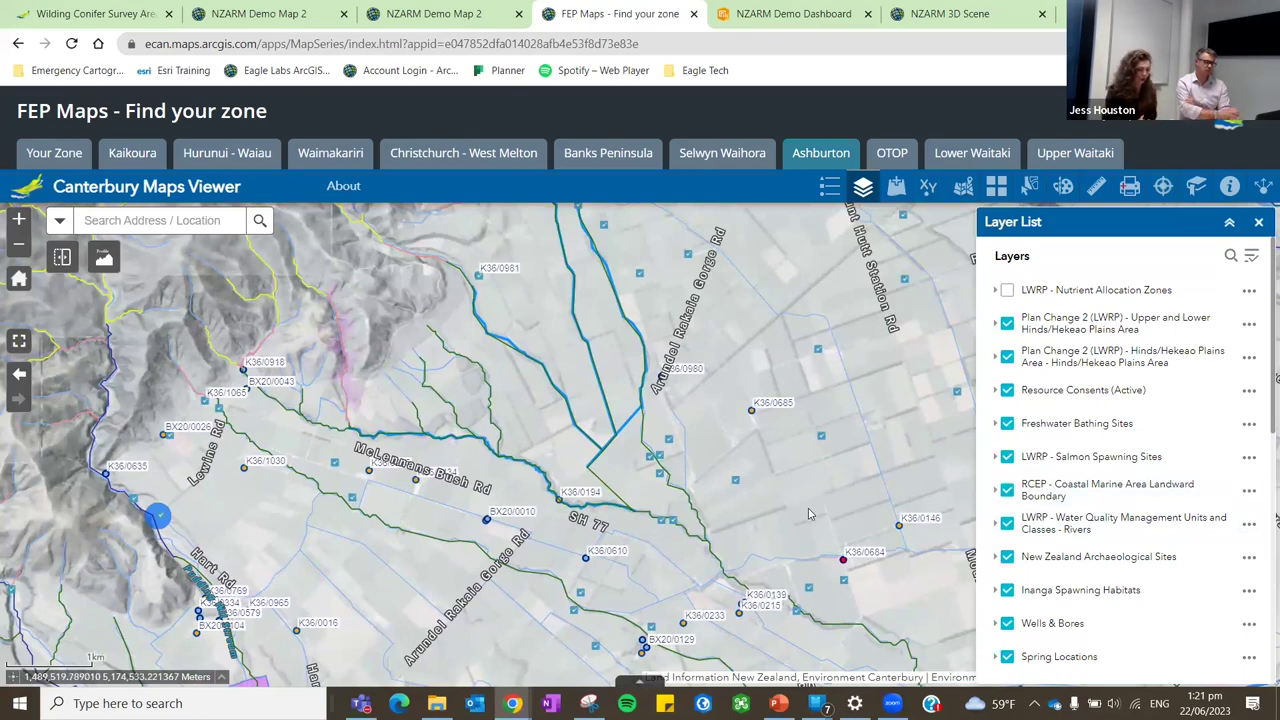
drag(653, 380, 645, 375)
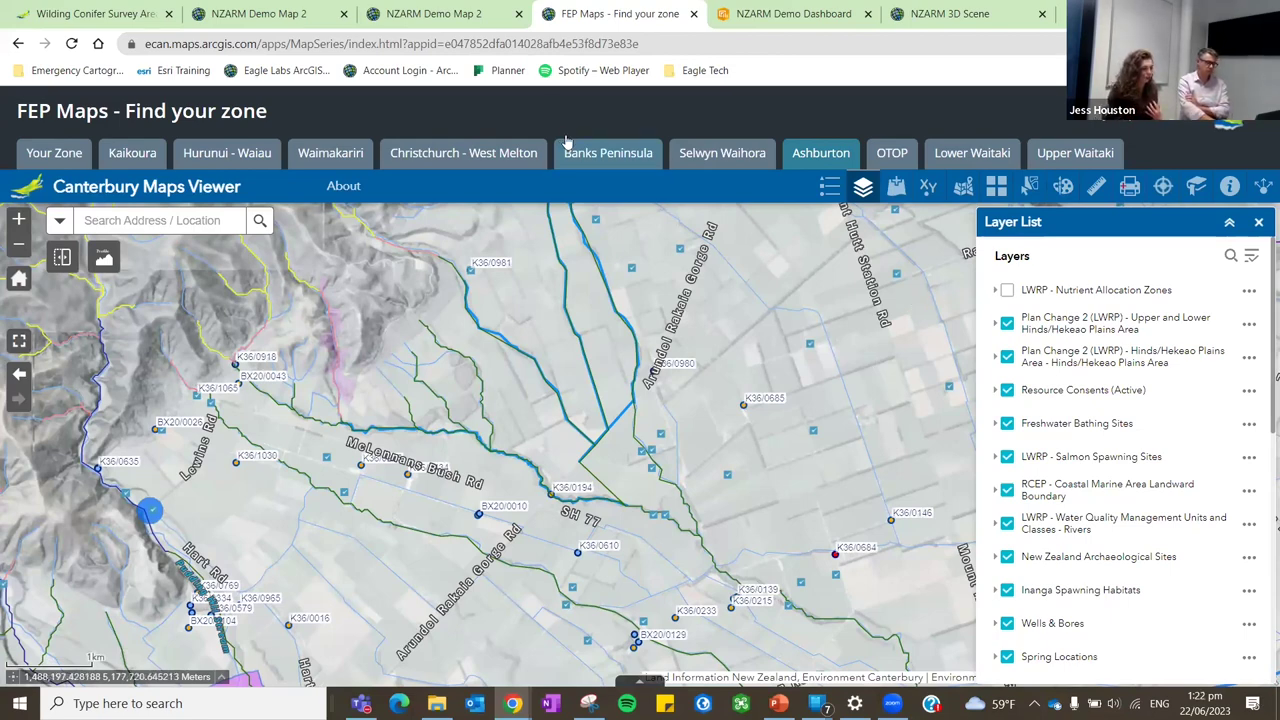
click(235, 14)
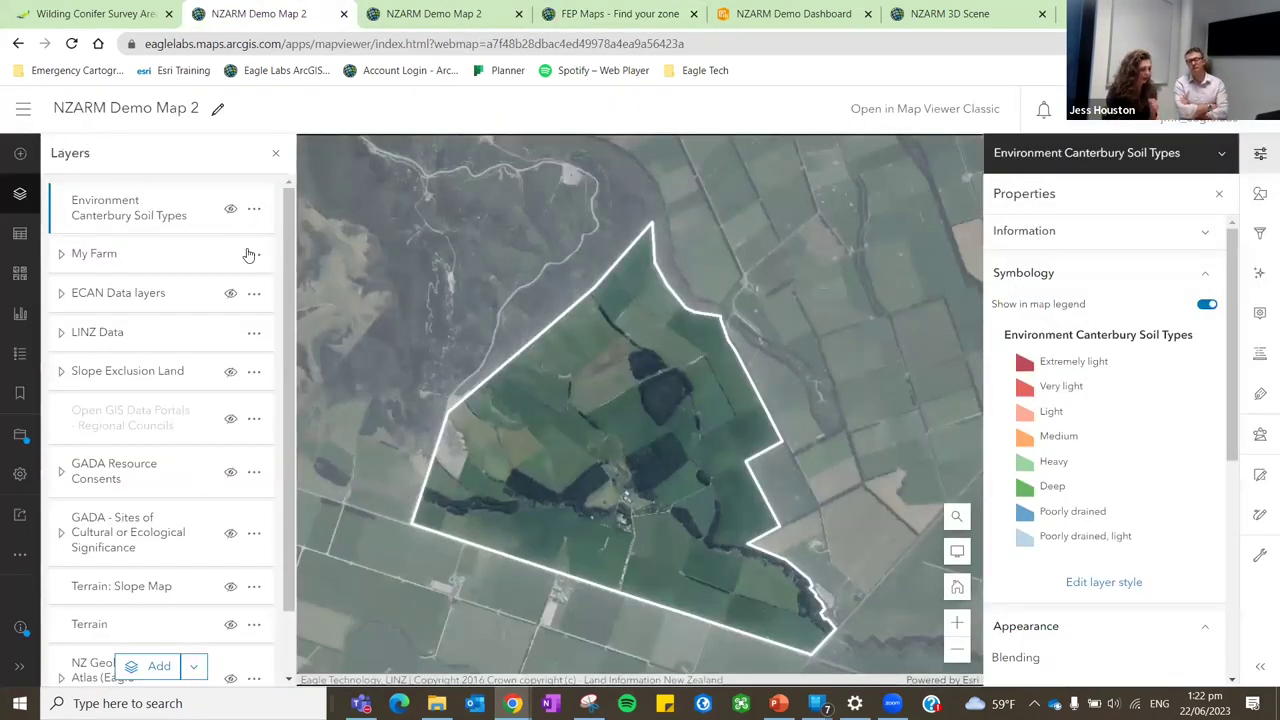
Turn on Canterbury Imagery 2004 to 2010 within ECAN Data layers and zoom into the farm.
drag(573, 428, 631, 398)
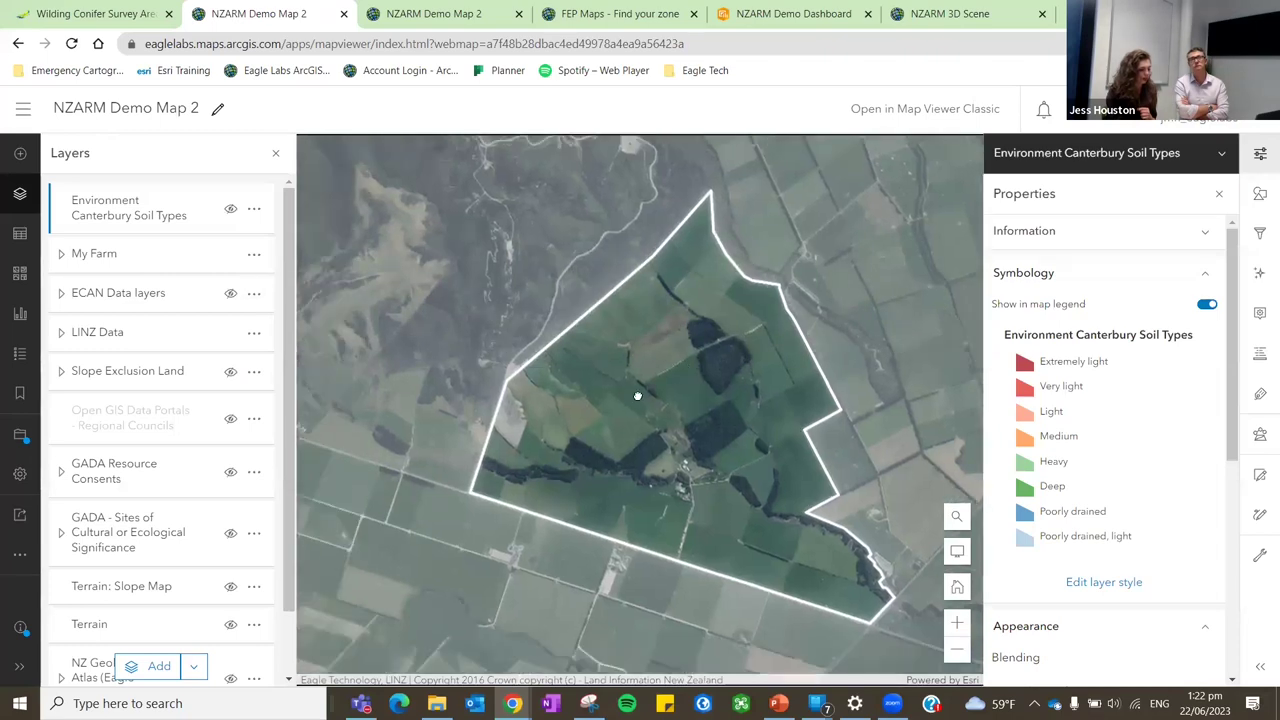
click(86, 291)
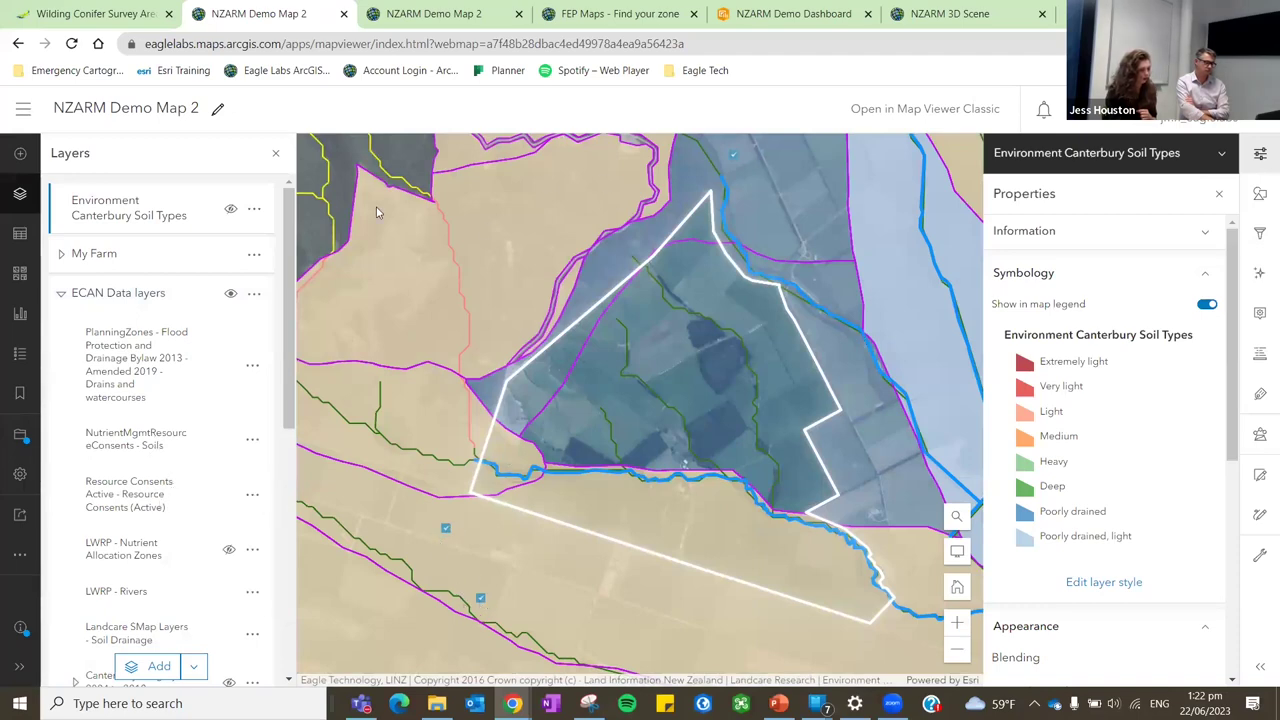
scroll(160, 503, down, 1)
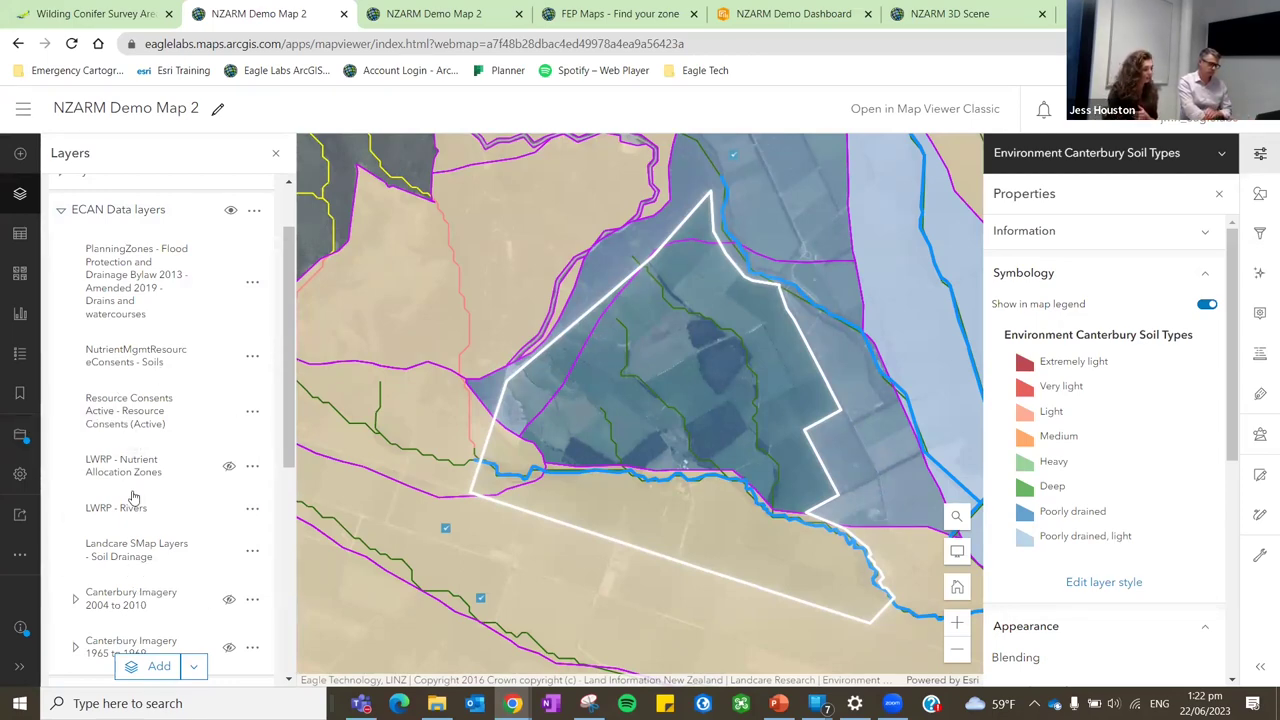
scroll(124, 538, down, 1)
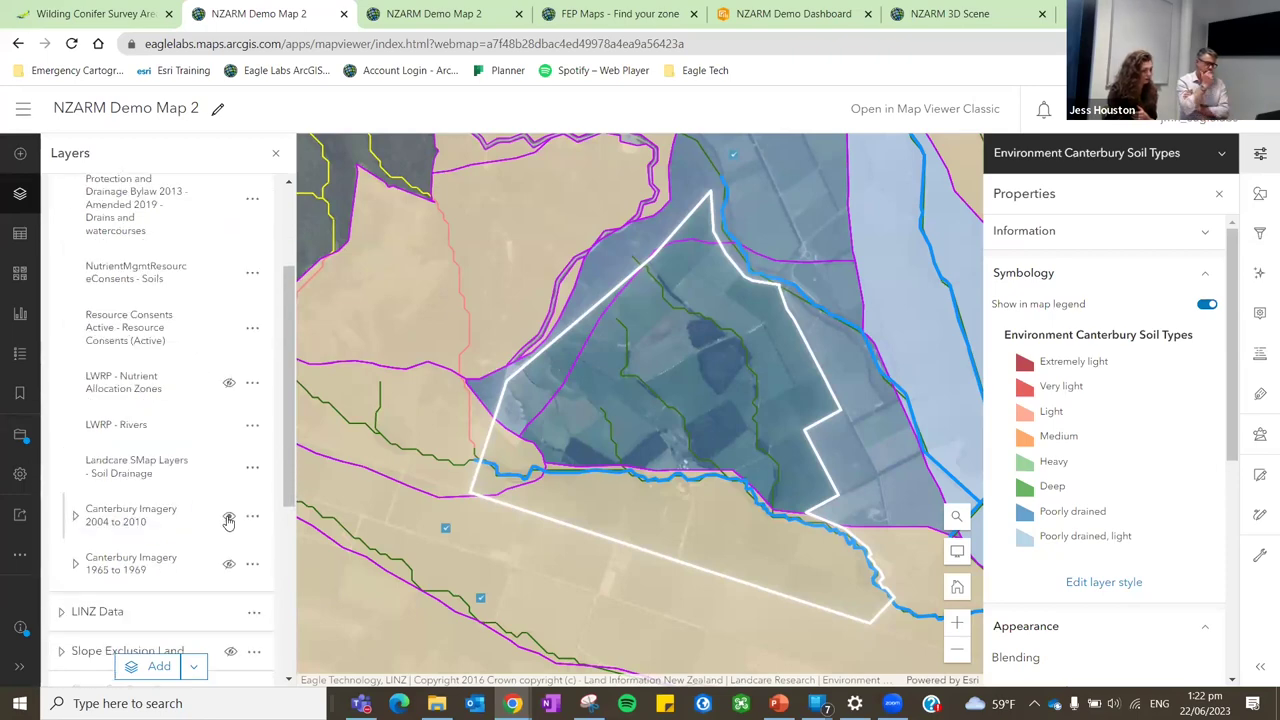
click(228, 518)
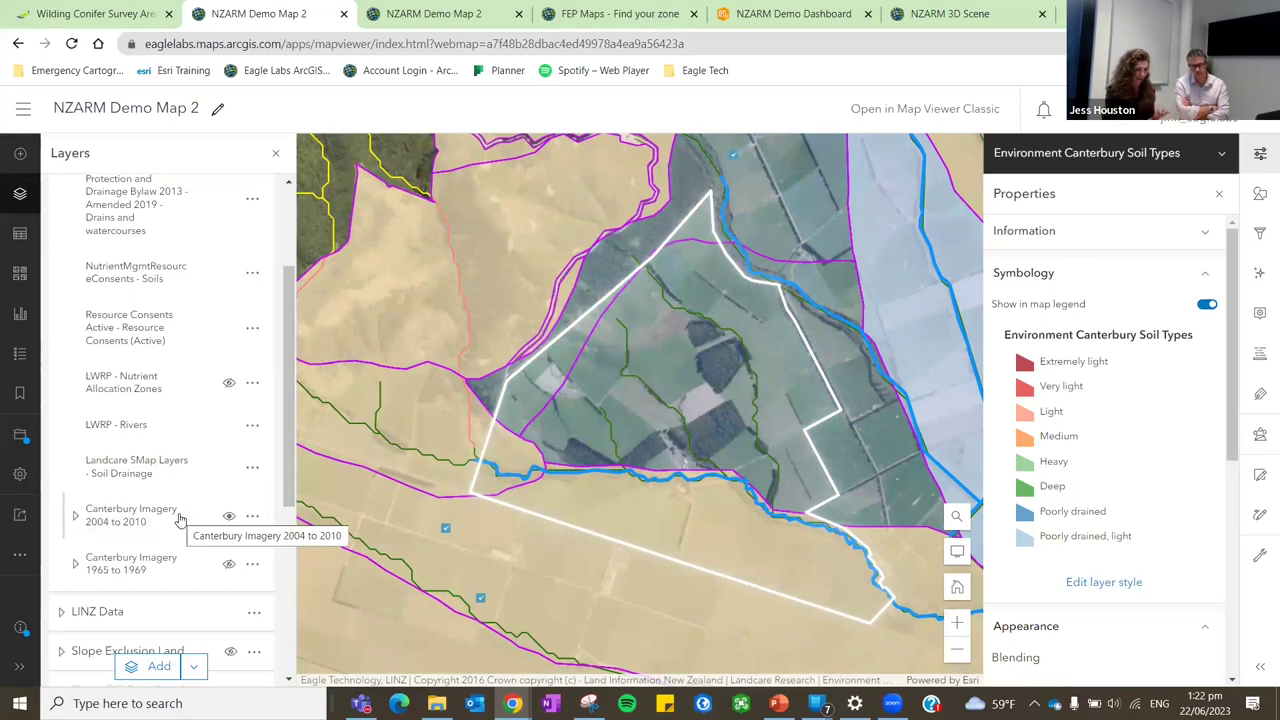
scroll(614, 392, up, 5)
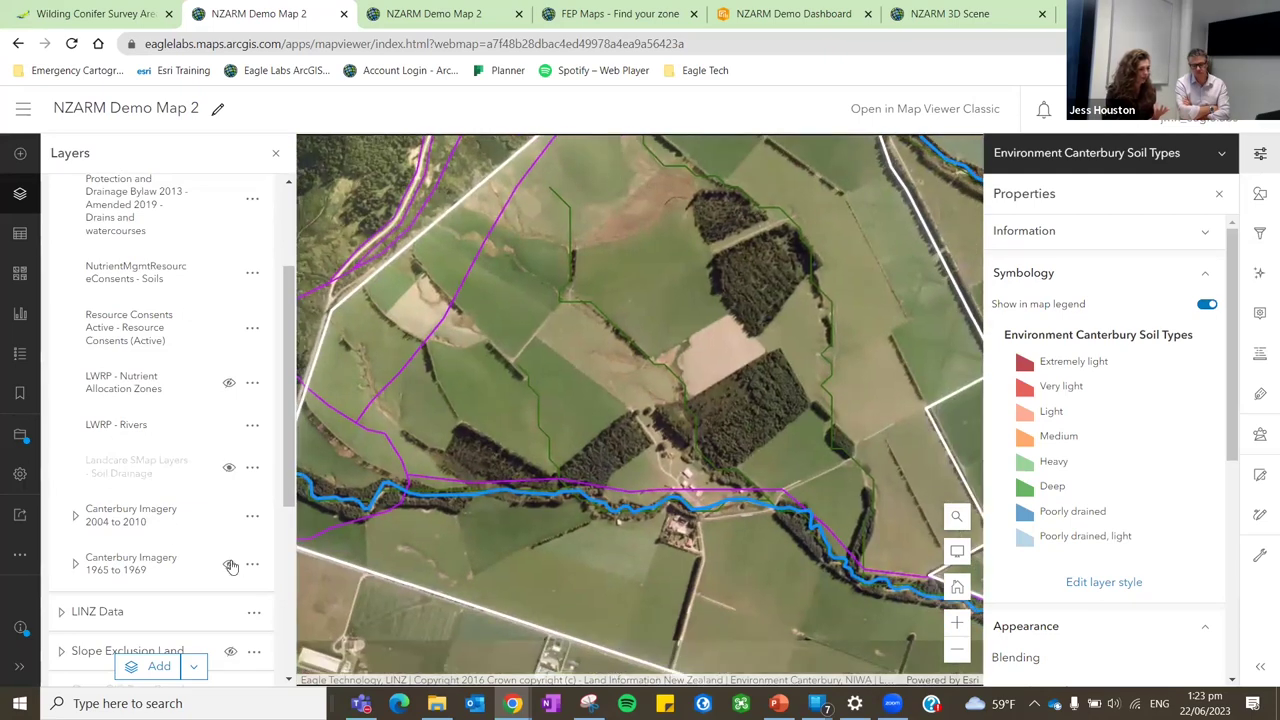
Show Canterbury Imagery 1965 to 1969 and LWRP - Nutrient Allocation Zones, then collapse and hide ECAN Data layers.
click(230, 518)
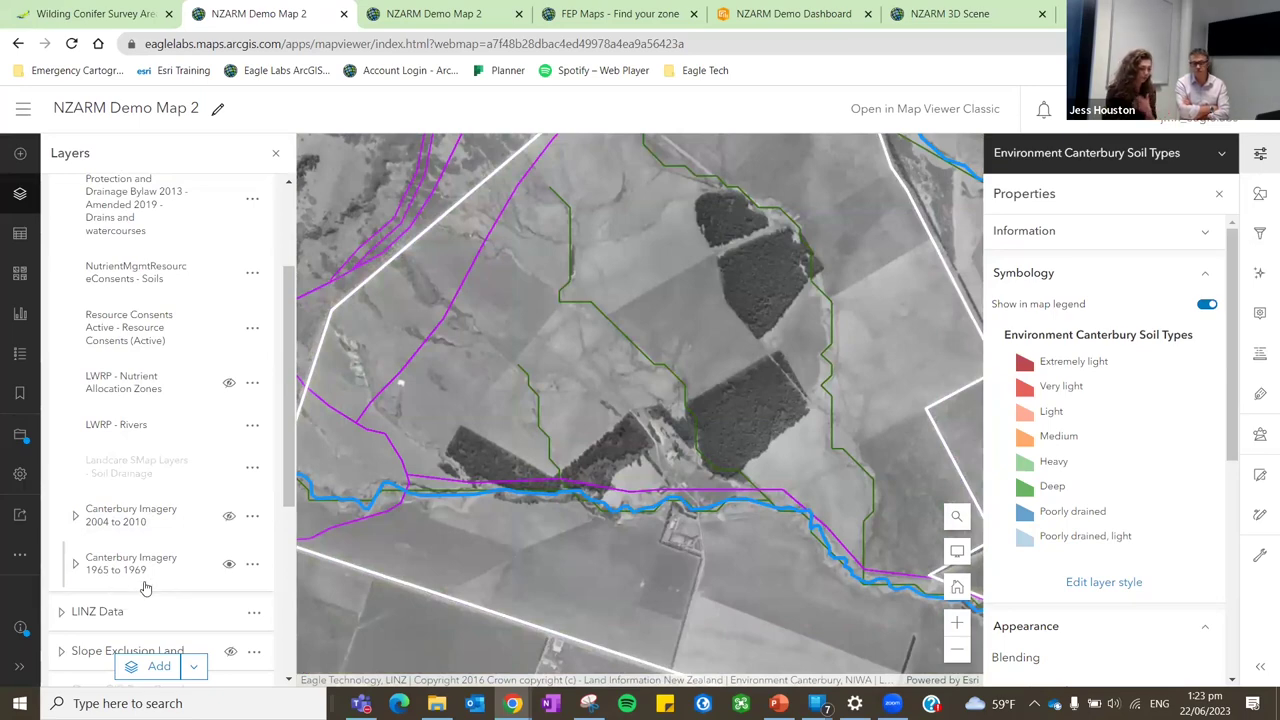
scroll(186, 514, up, 3)
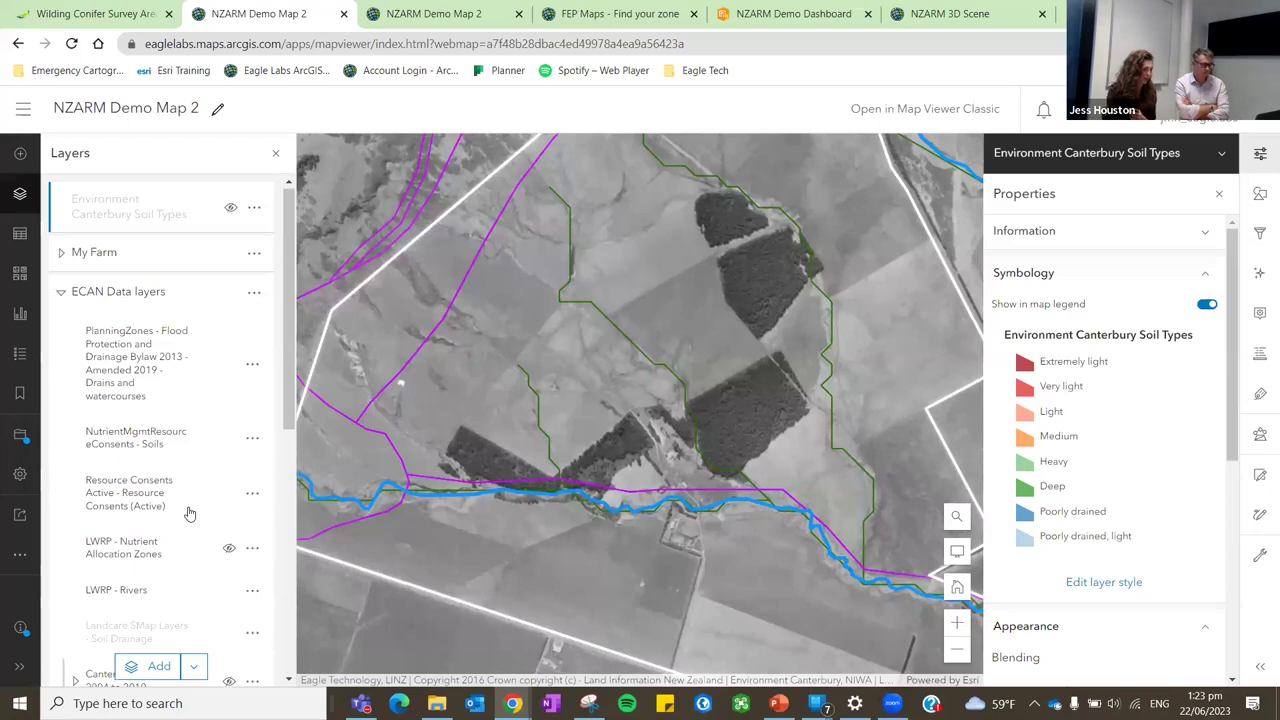
click(232, 549)
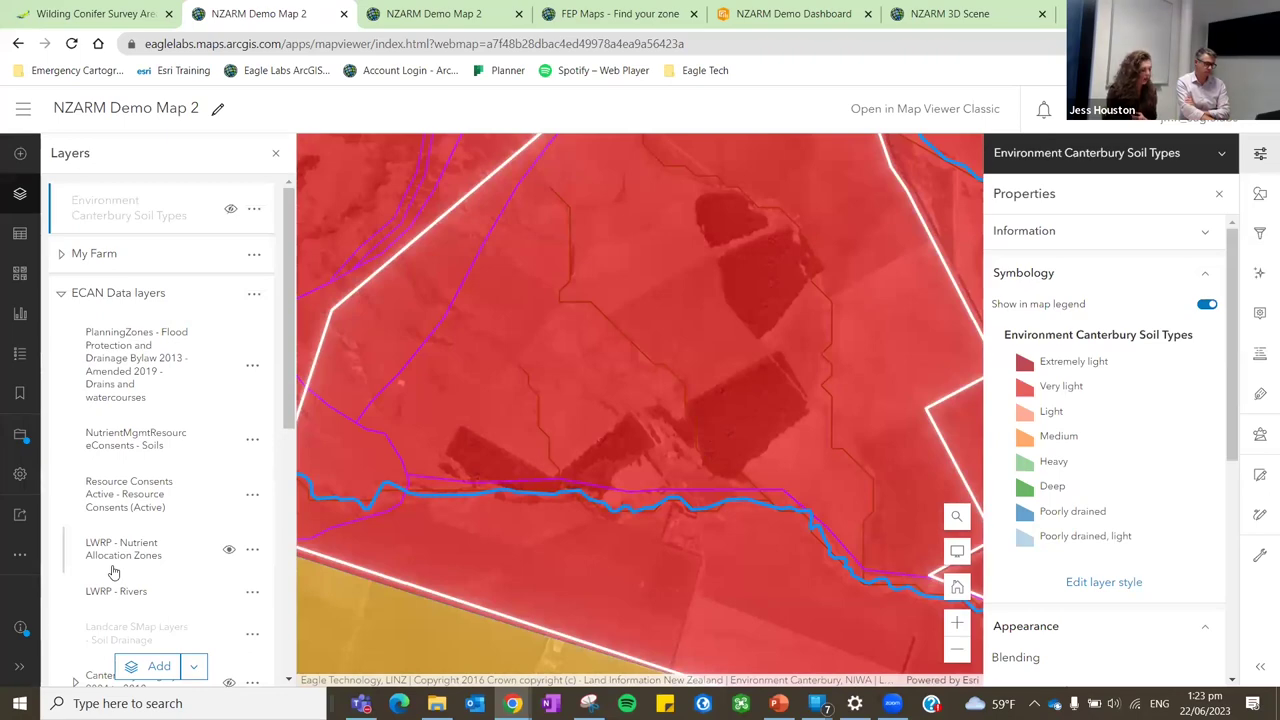
click(61, 293)
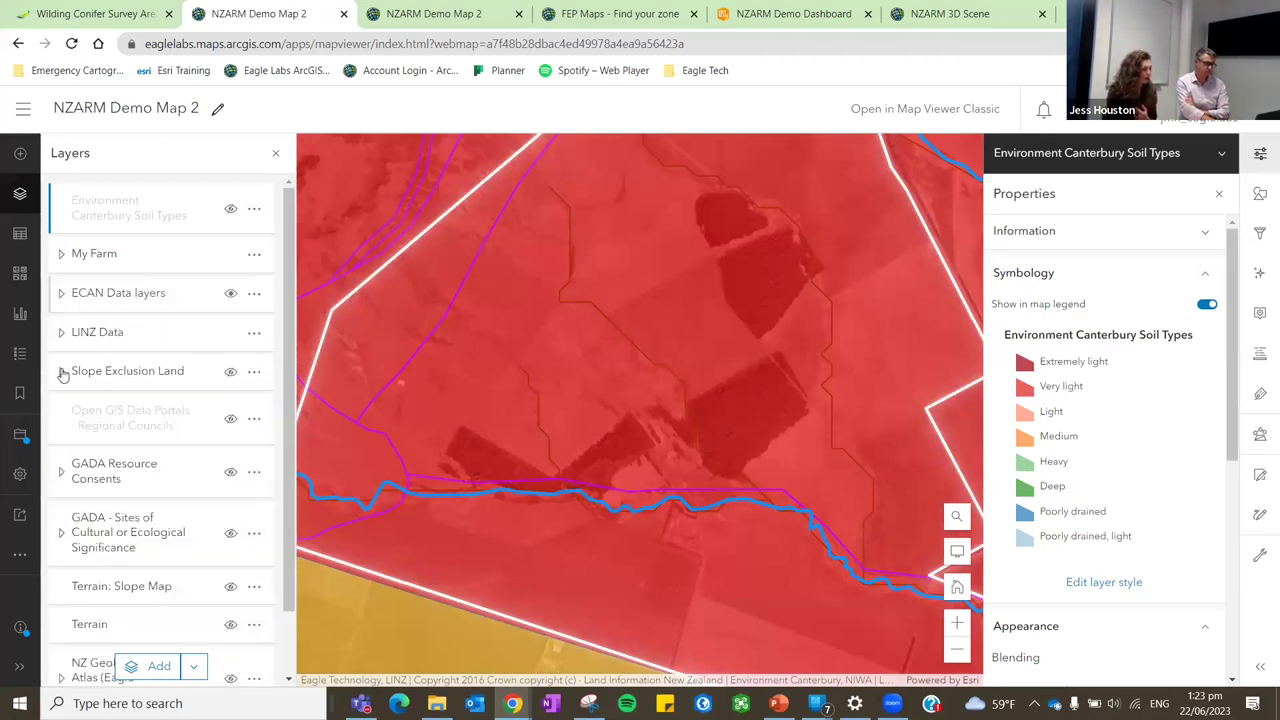
click(231, 294)
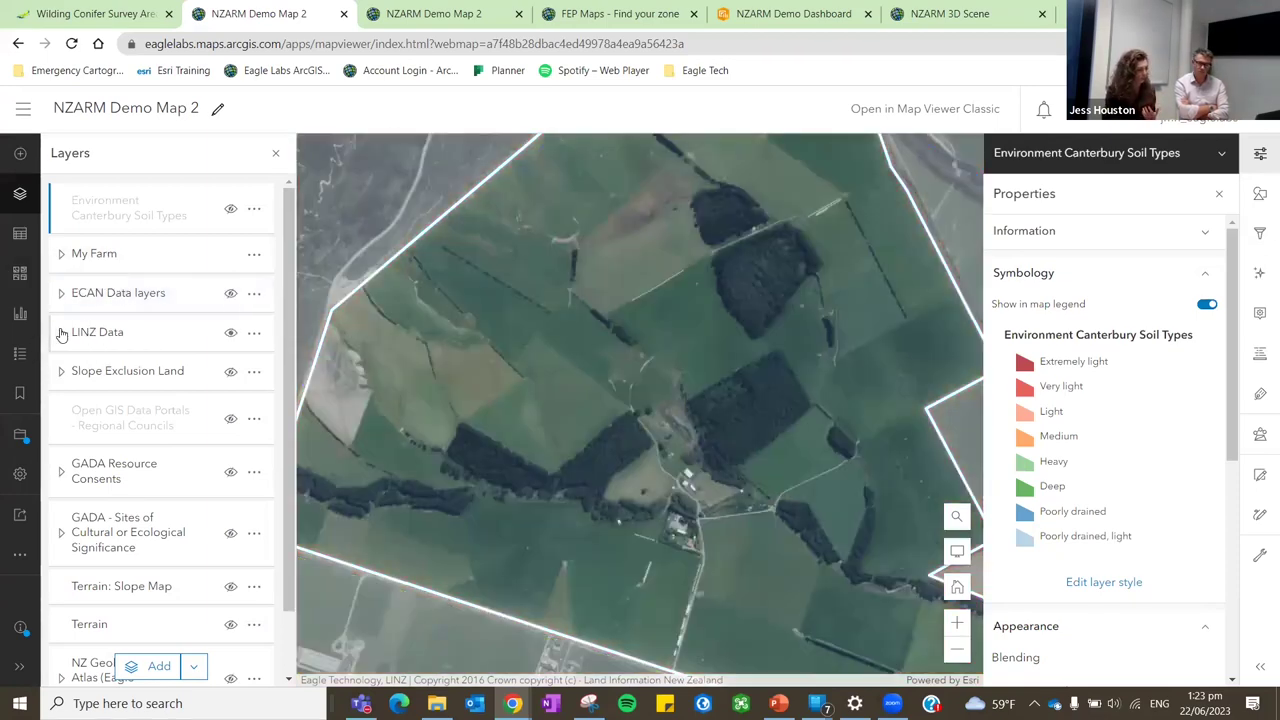
Expand LINZ Data to review its sublayers, then collapse it again.
click(61, 332)
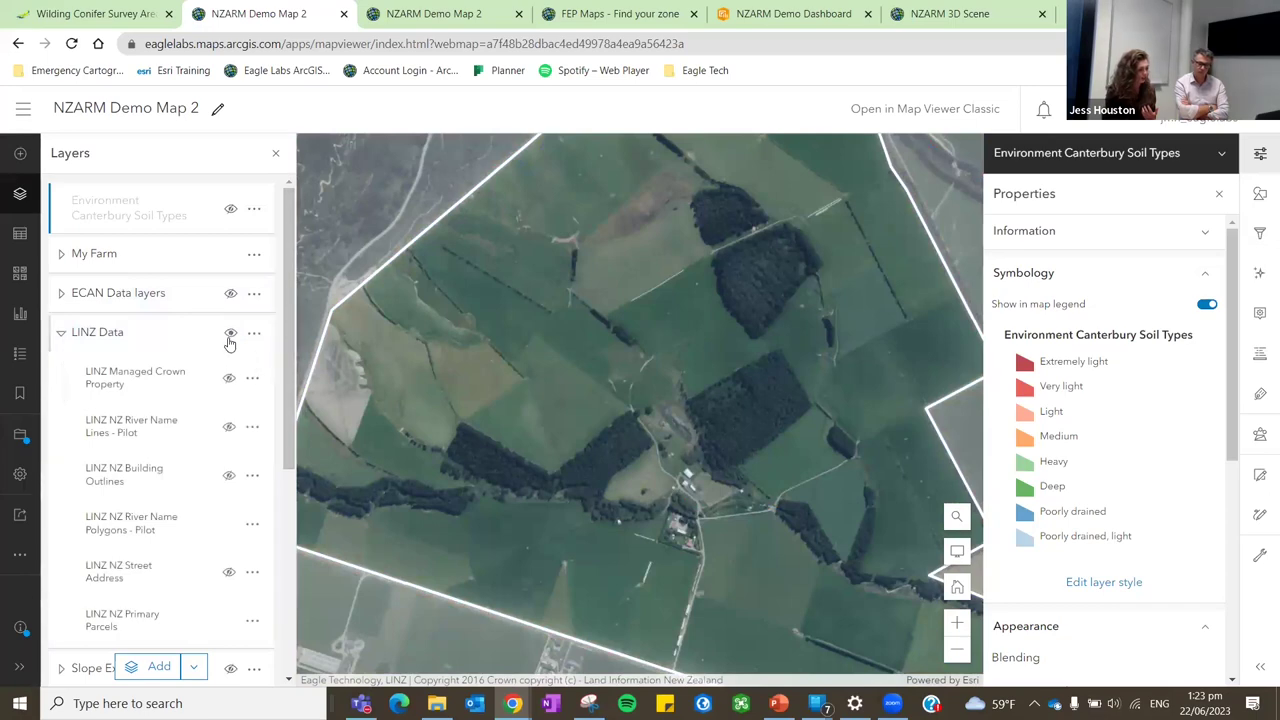
scroll(428, 385, down, 1)
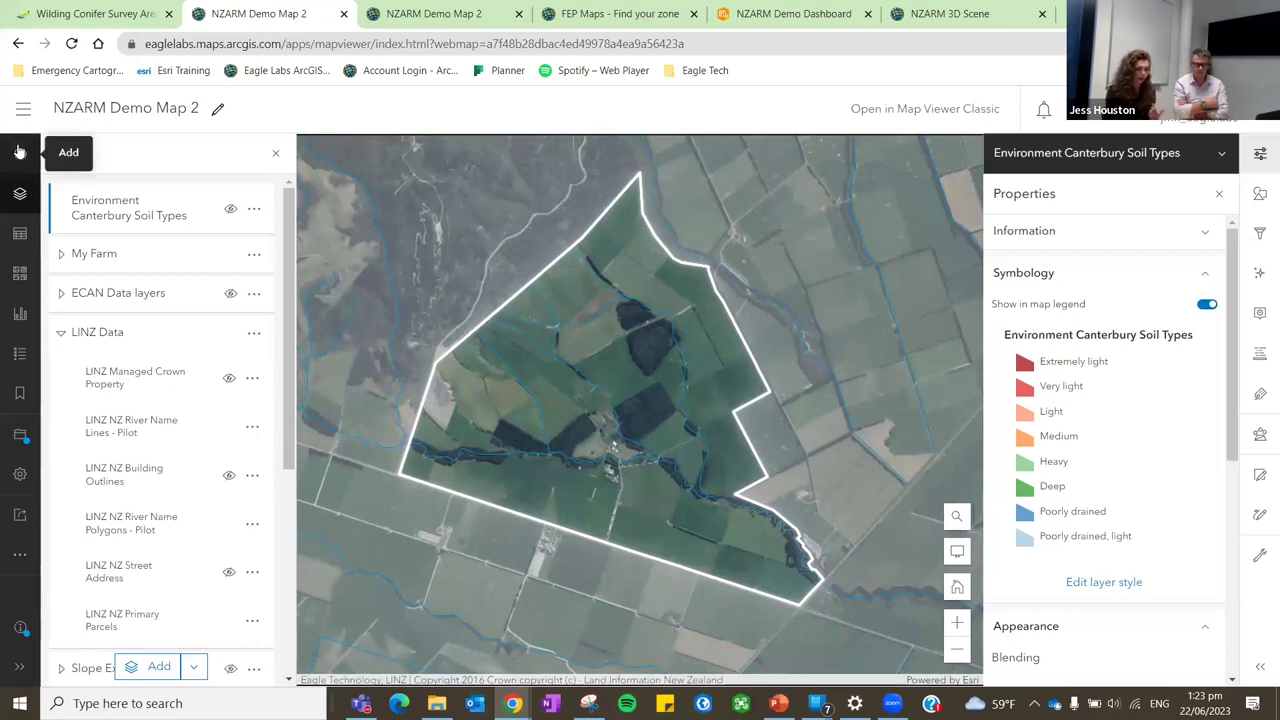
click(61, 334)
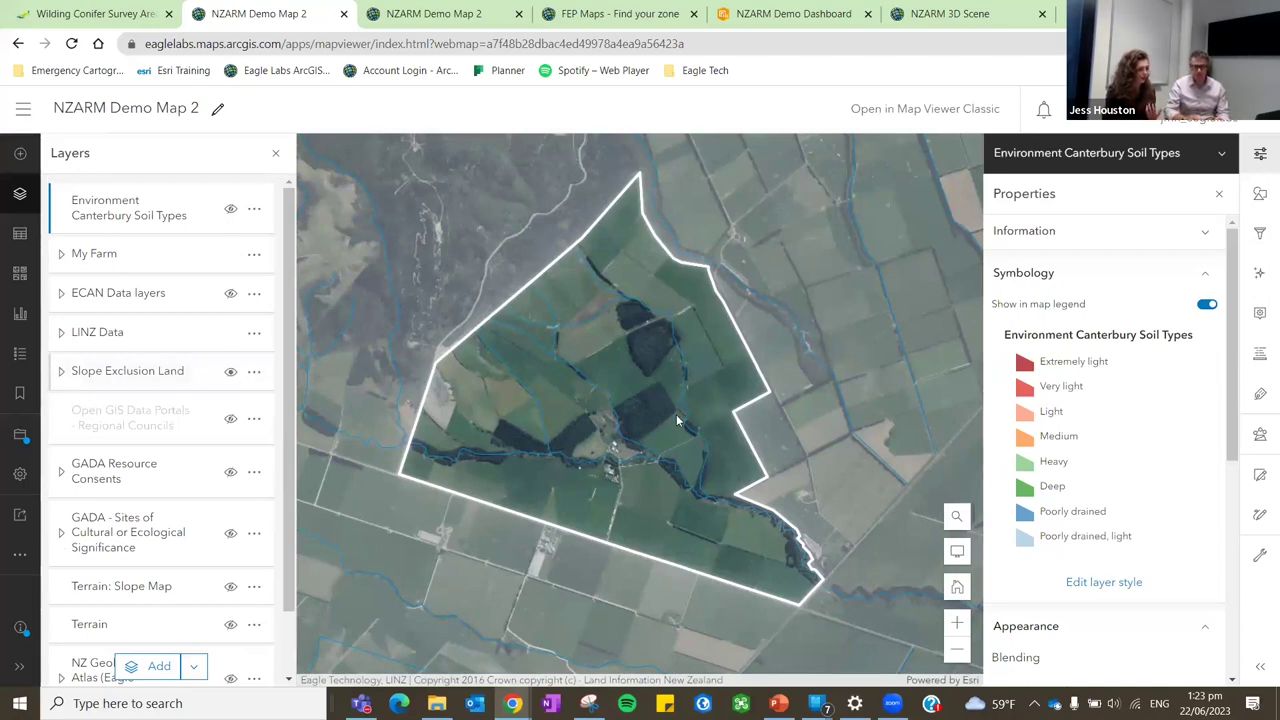
Hide Low Slope Land inside Slope Exclusion Land and collapse that group.
scroll(677, 421, down, 2)
click(61, 372)
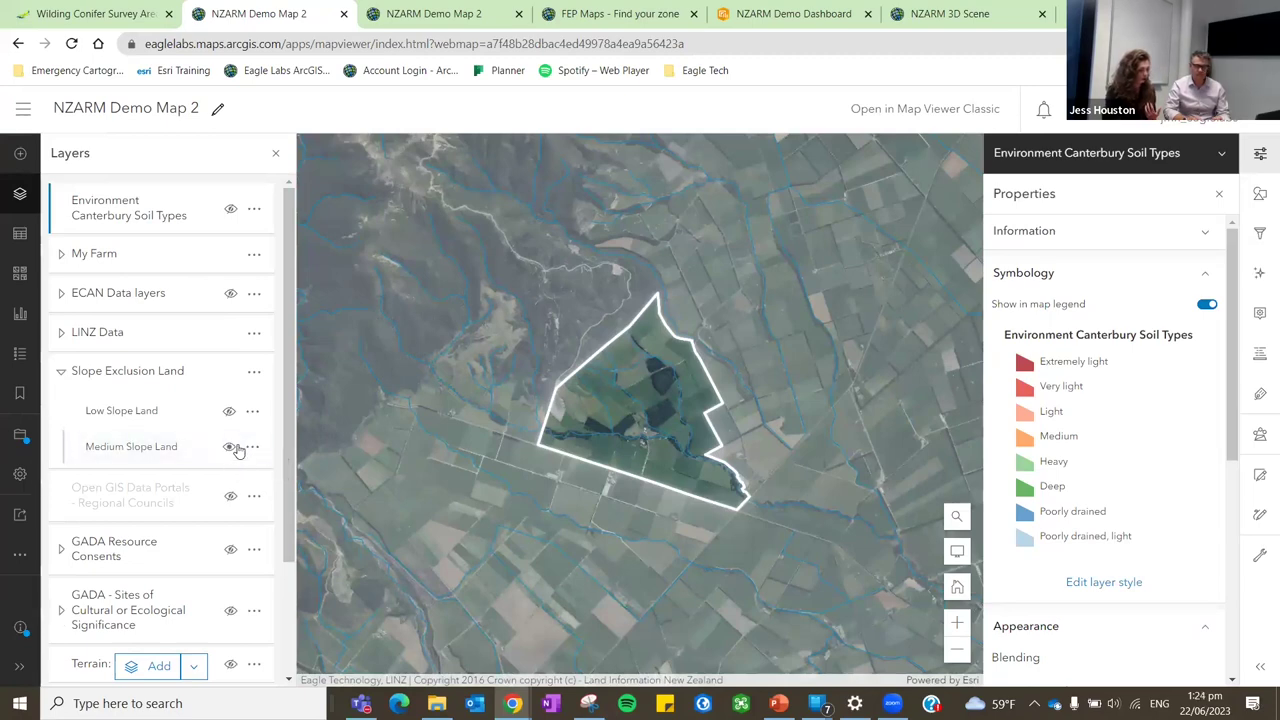
click(229, 413)
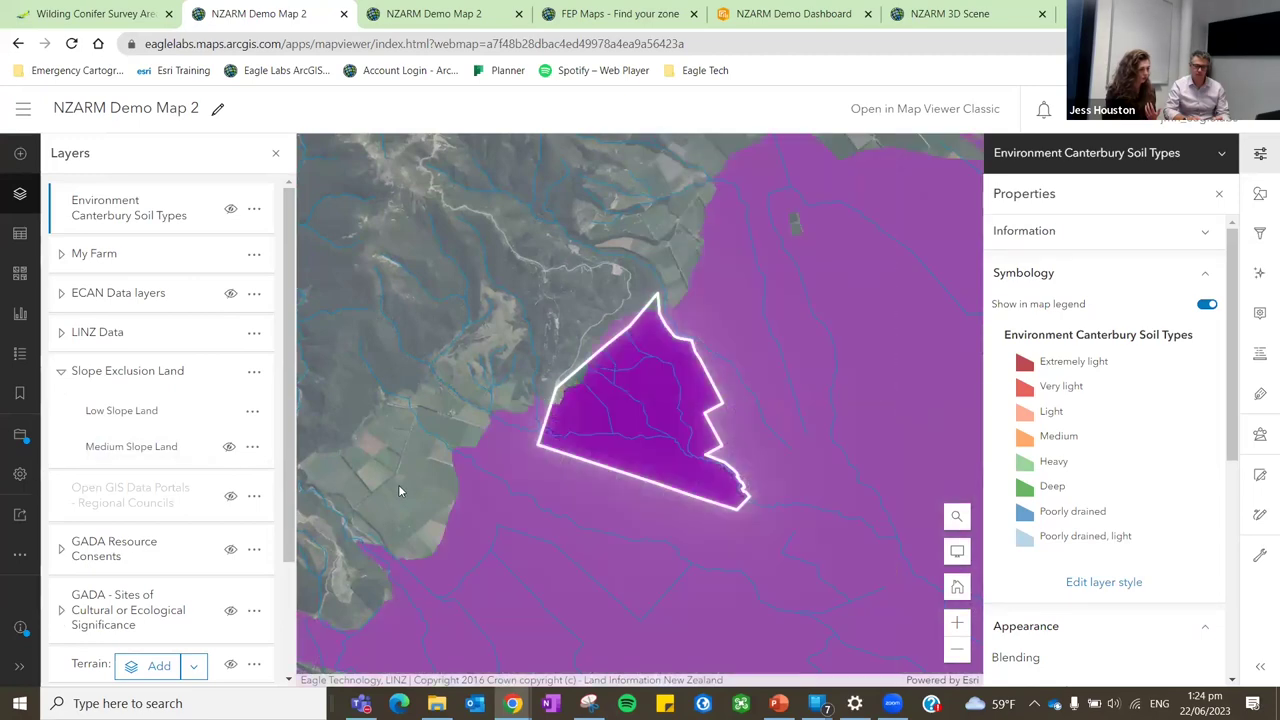
click(61, 374)
scroll(155, 499, down, 2)
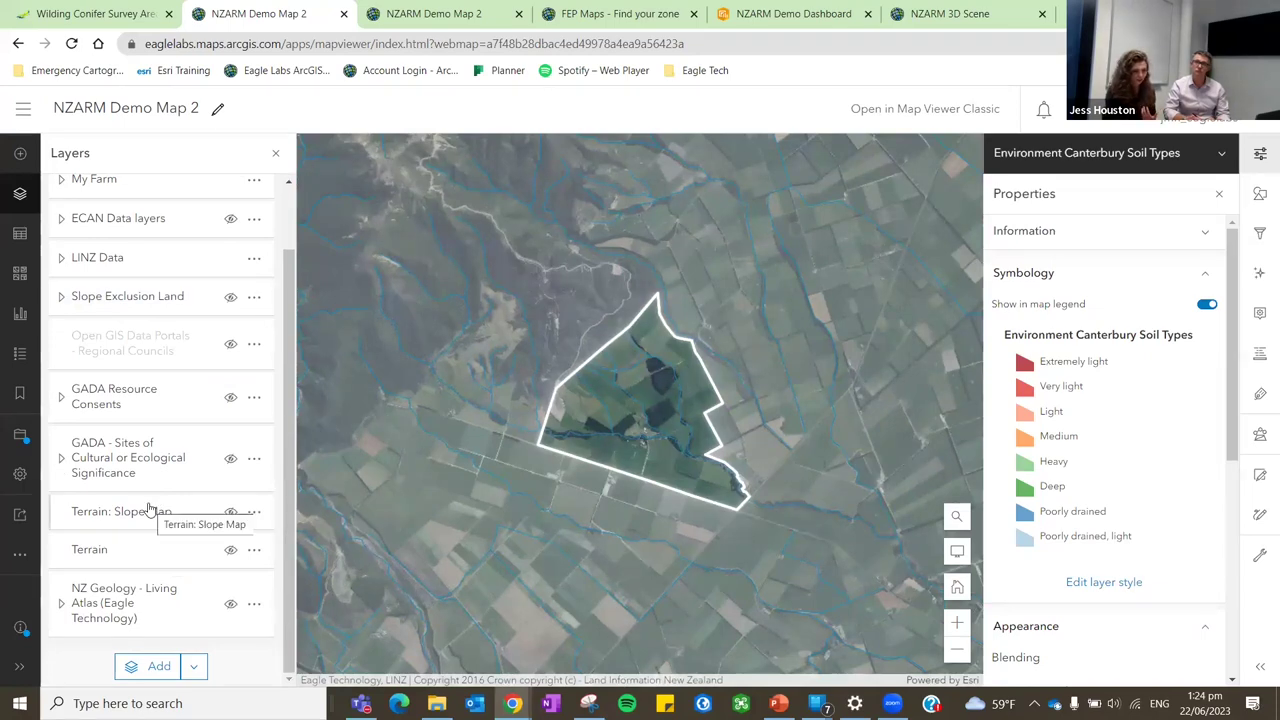
Inspect the Terrain: Slope Map over the farm and its slope-class legend, then hide that layer.
scroll(629, 437, up, 1)
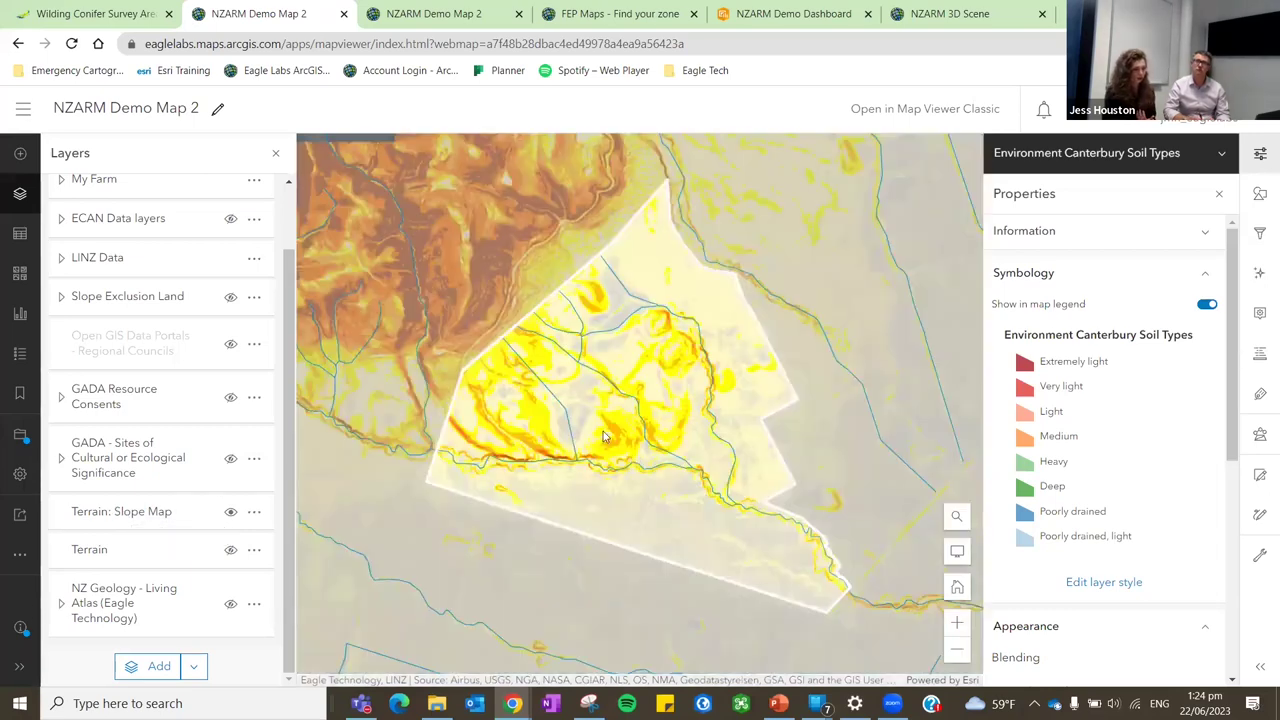
scroll(655, 415, up, 2)
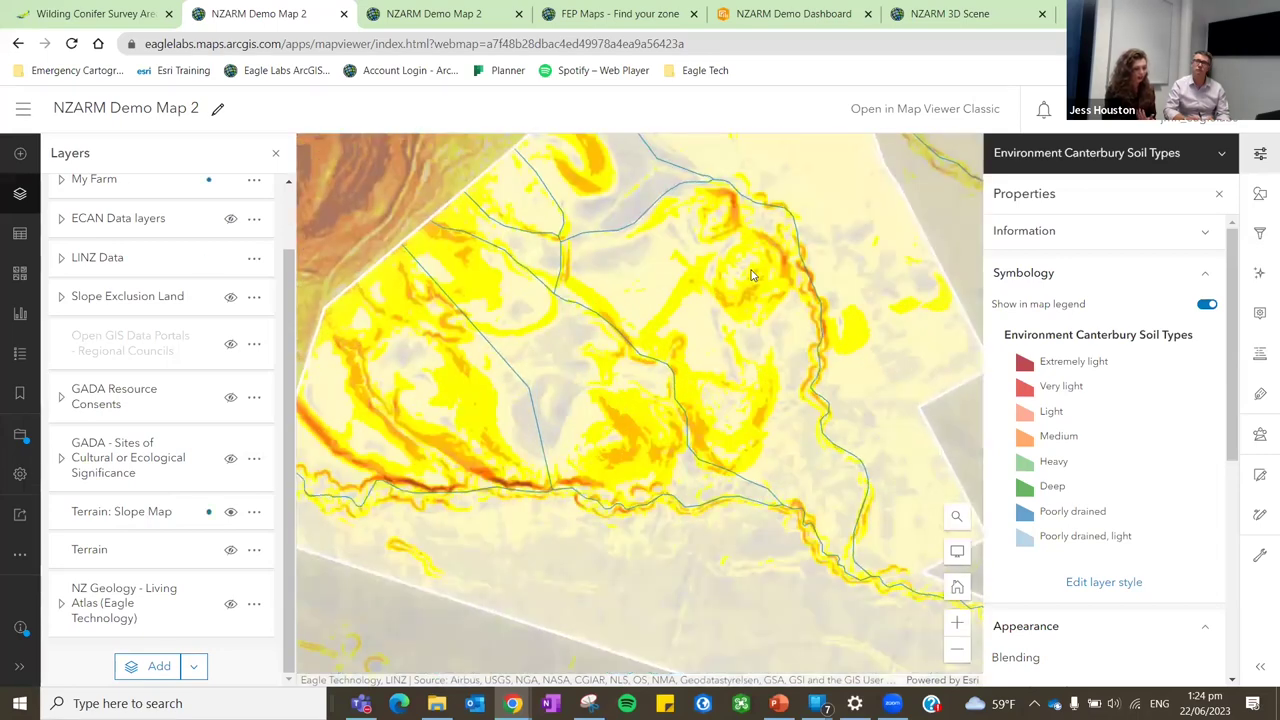
drag(662, 273, 640, 315)
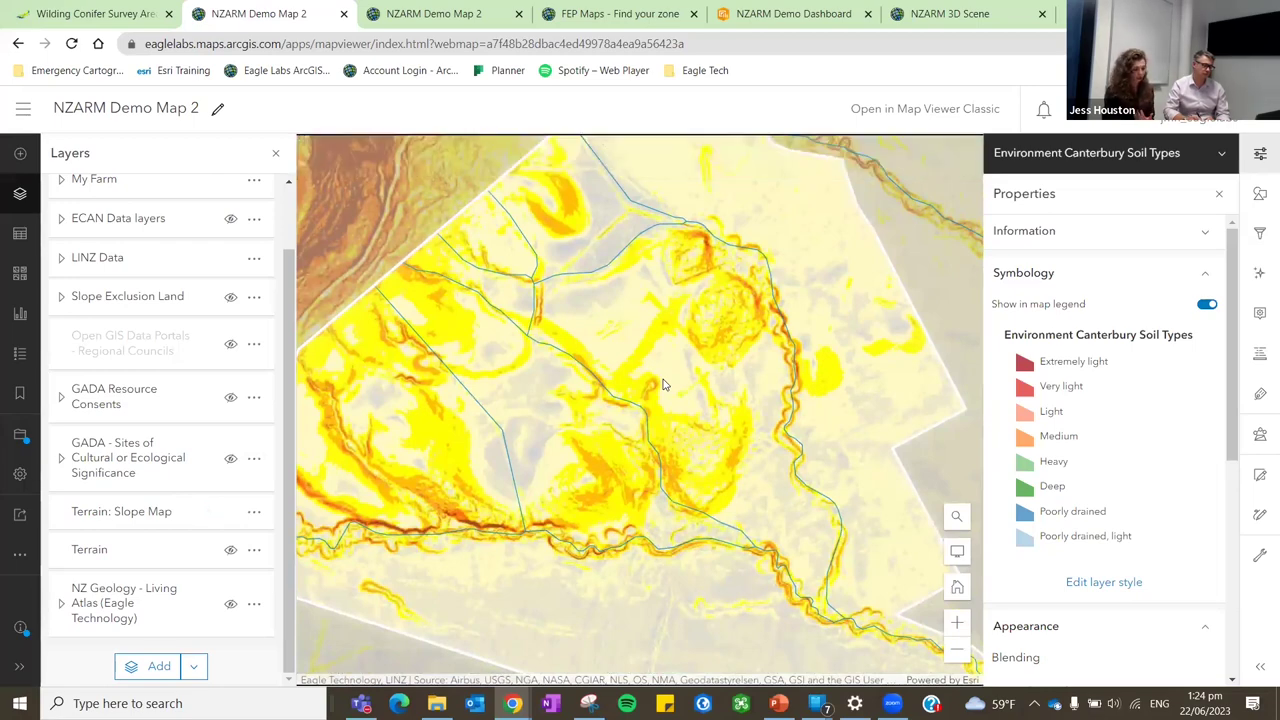
drag(537, 447, 616, 402)
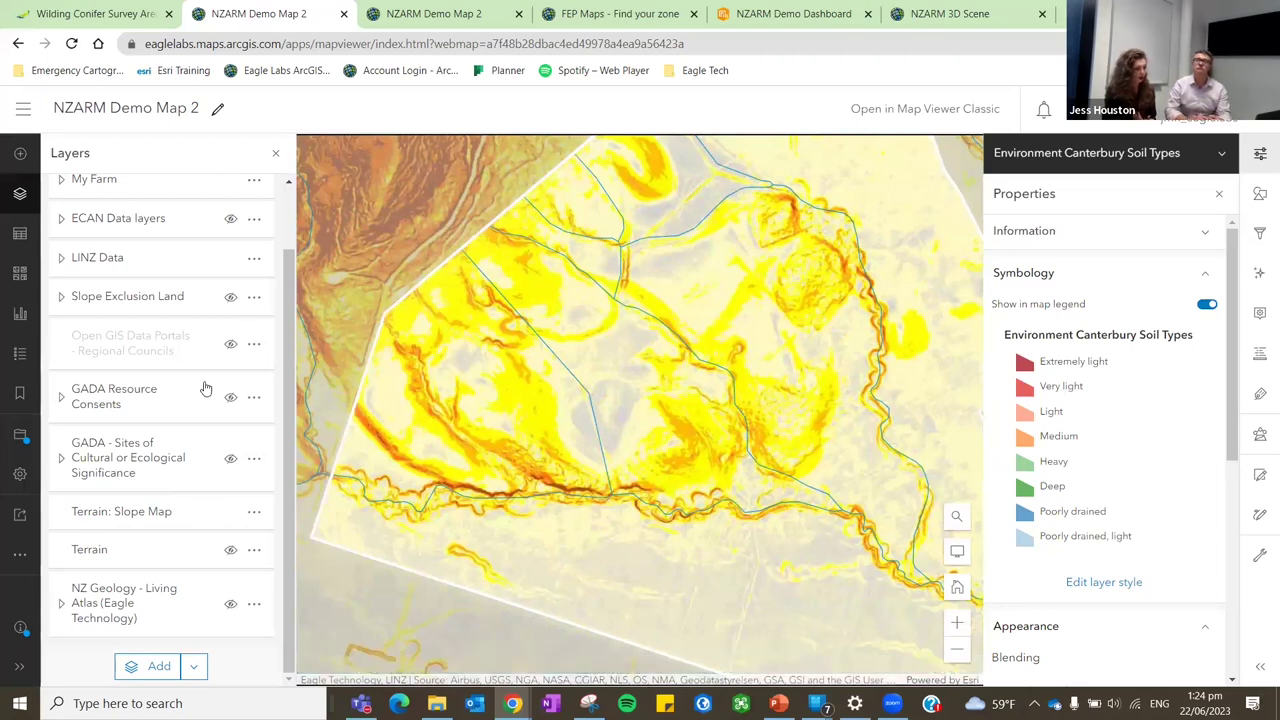
click(168, 516)
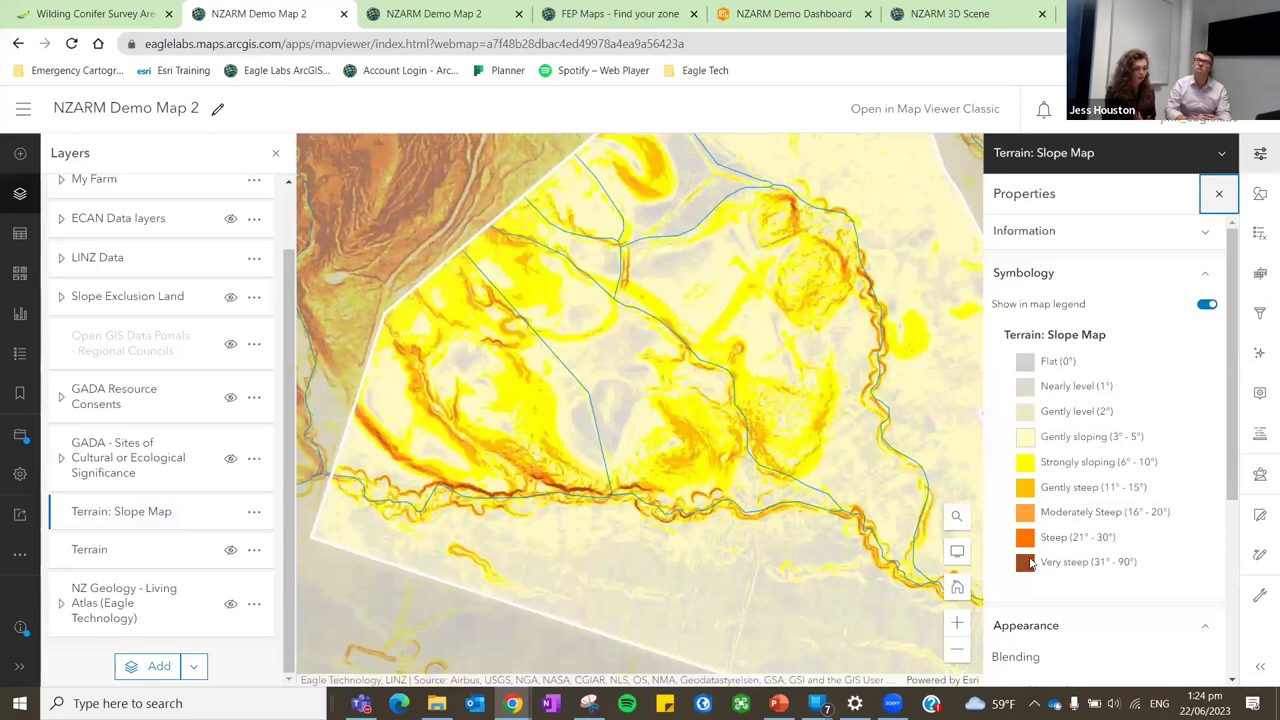
scroll(695, 367, down, 2)
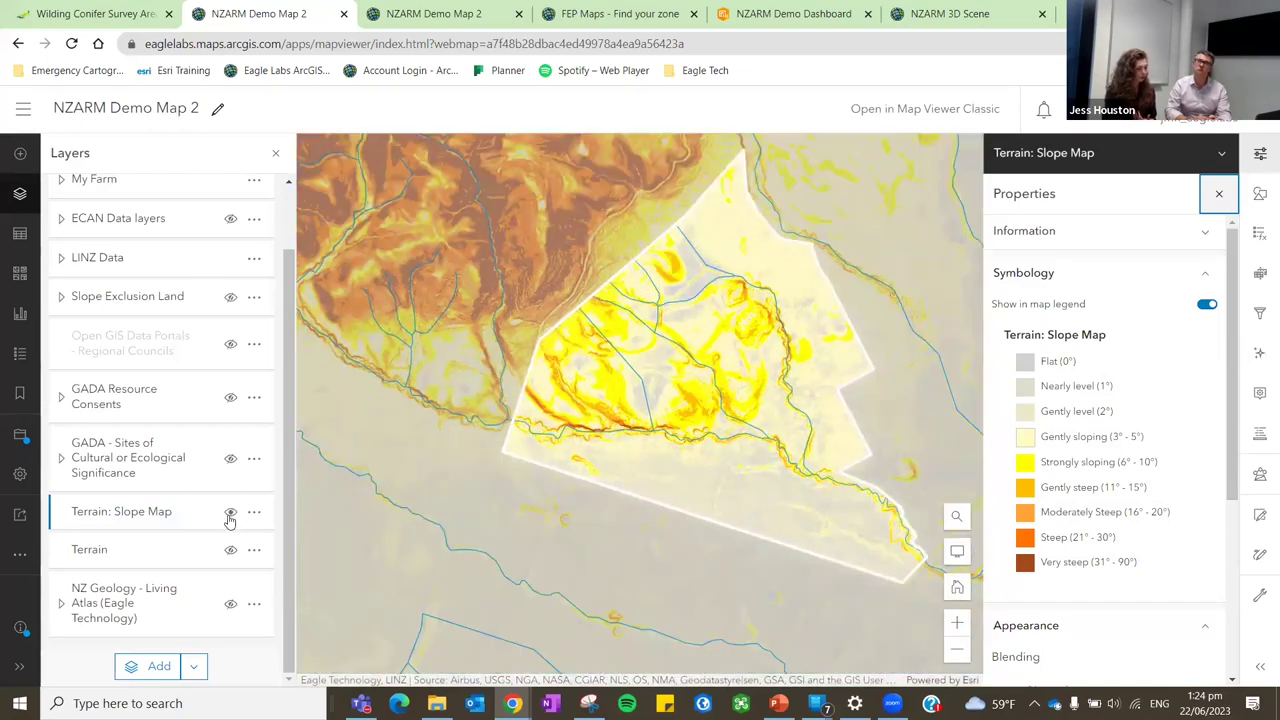
click(230, 512)
Recentre the farm boundary in the map view.
drag(670, 467, 632, 492)
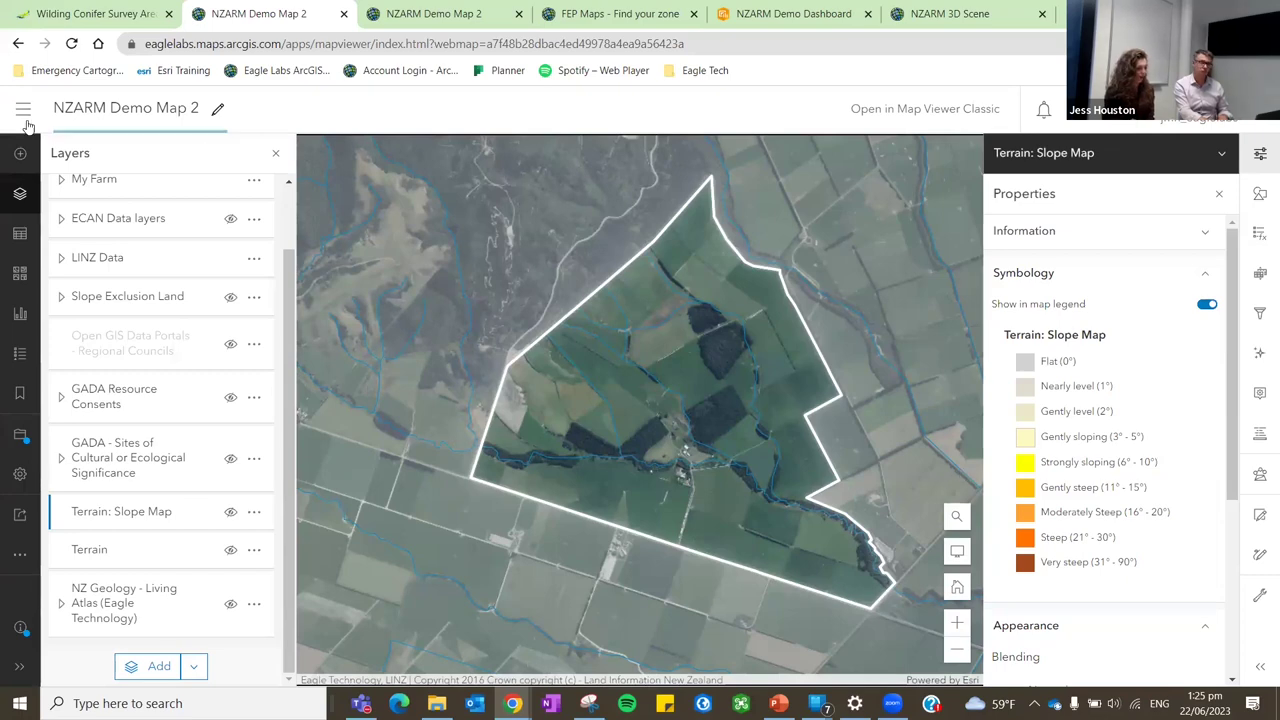
Add a layer from file by uploading Canterbury_Farm_Boundary.zip from the device.
click(18, 156)
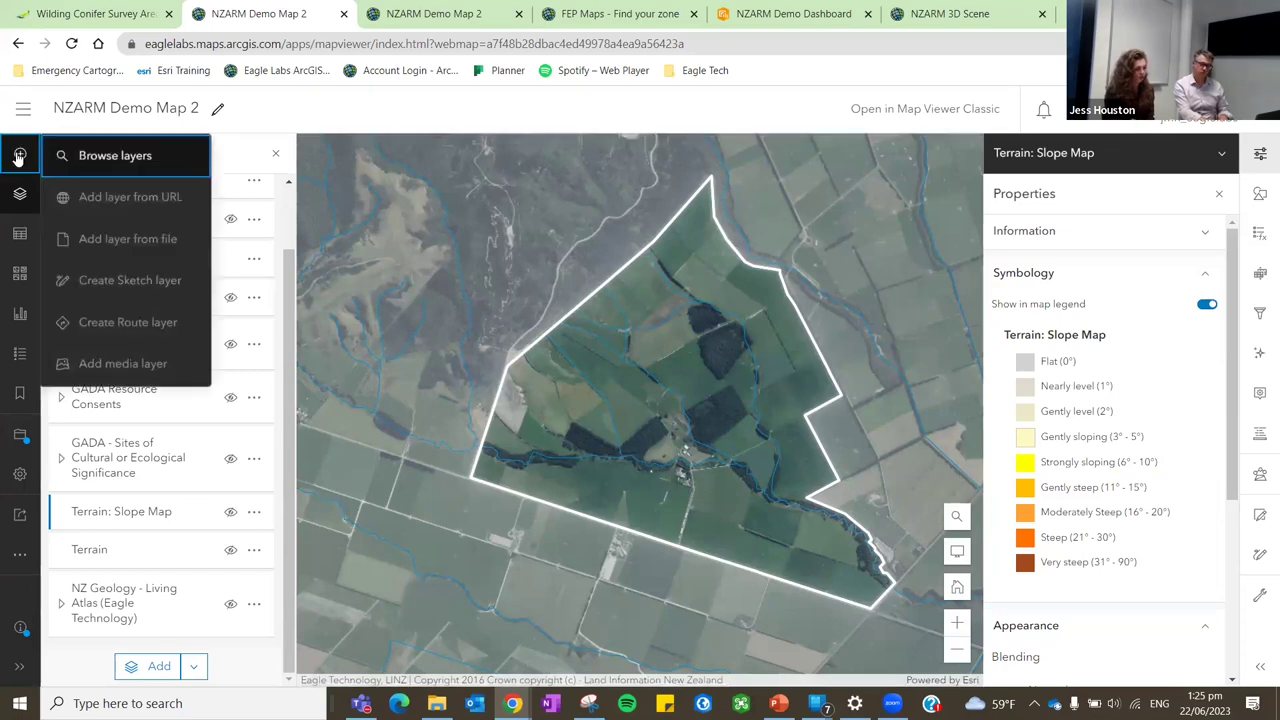
click(104, 245)
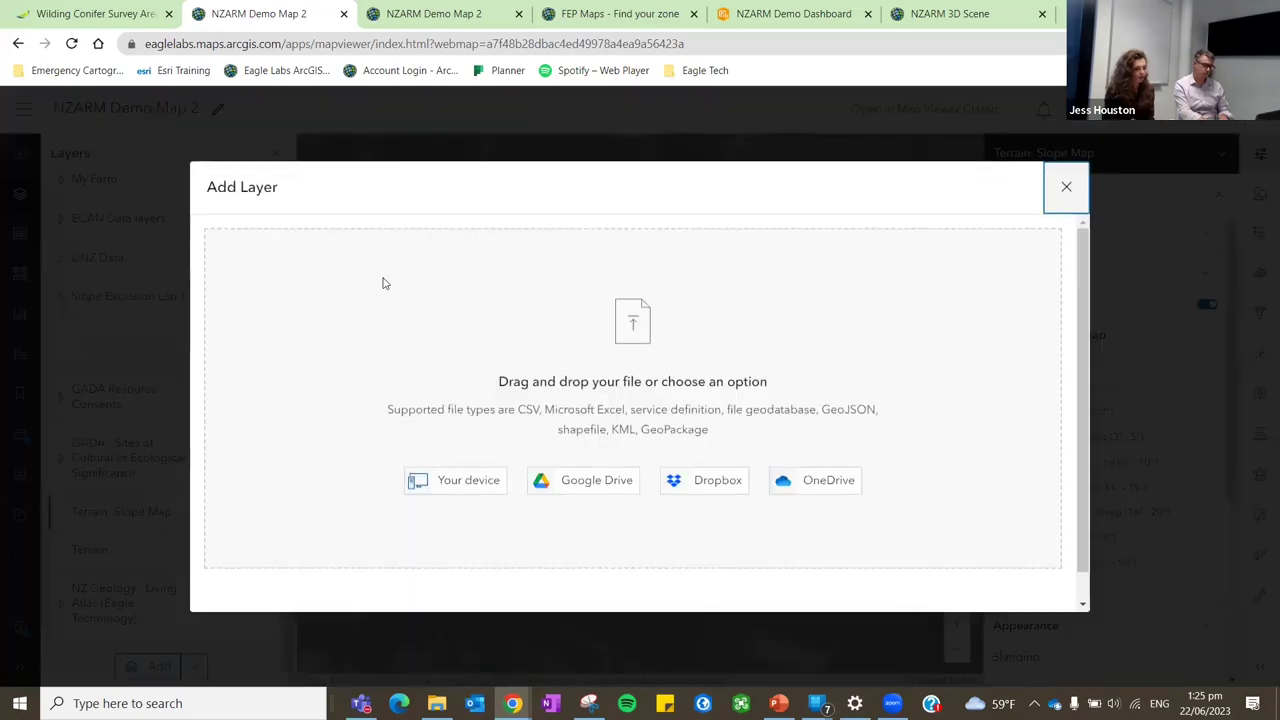
click(437, 703)
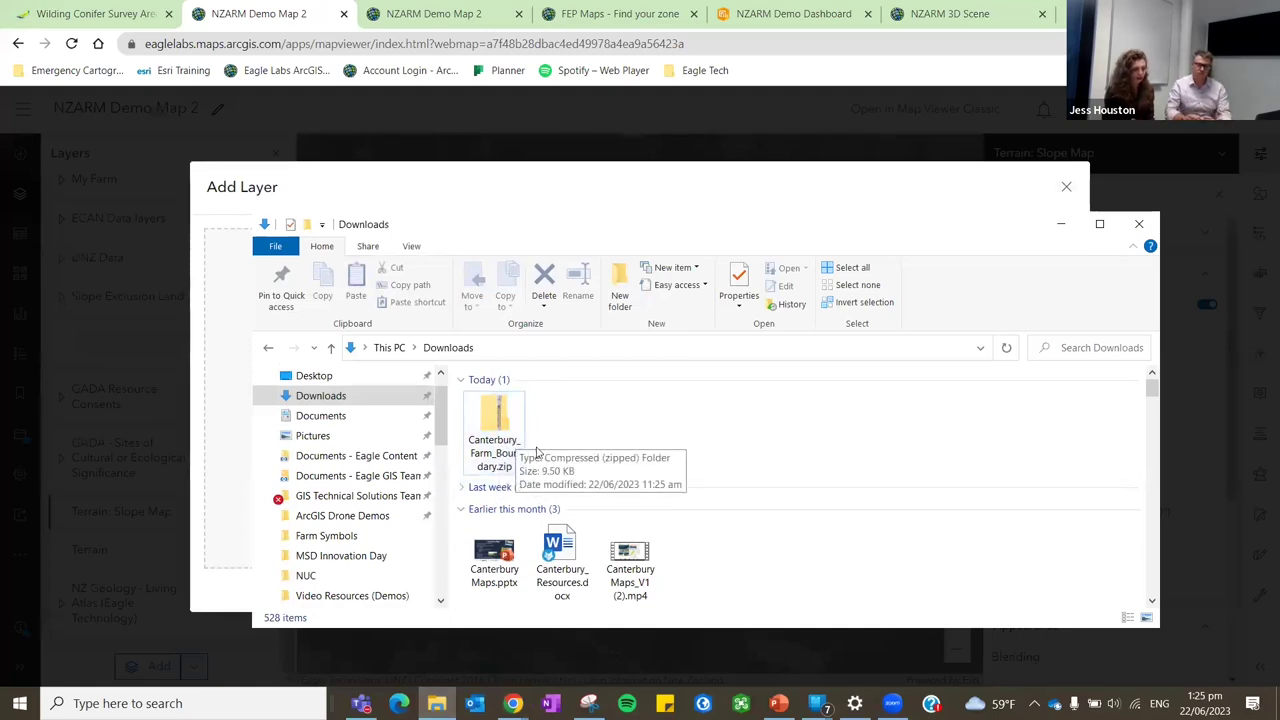
drag(503, 453, 240, 531)
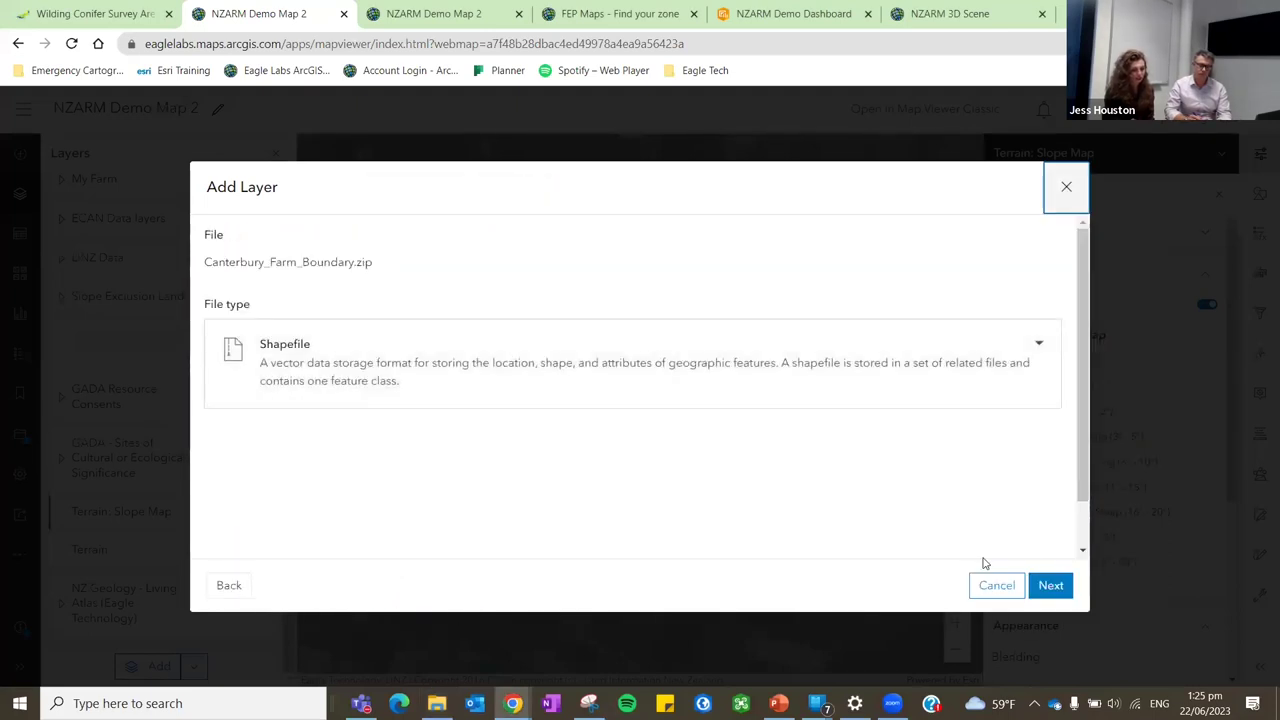
click(1050, 585)
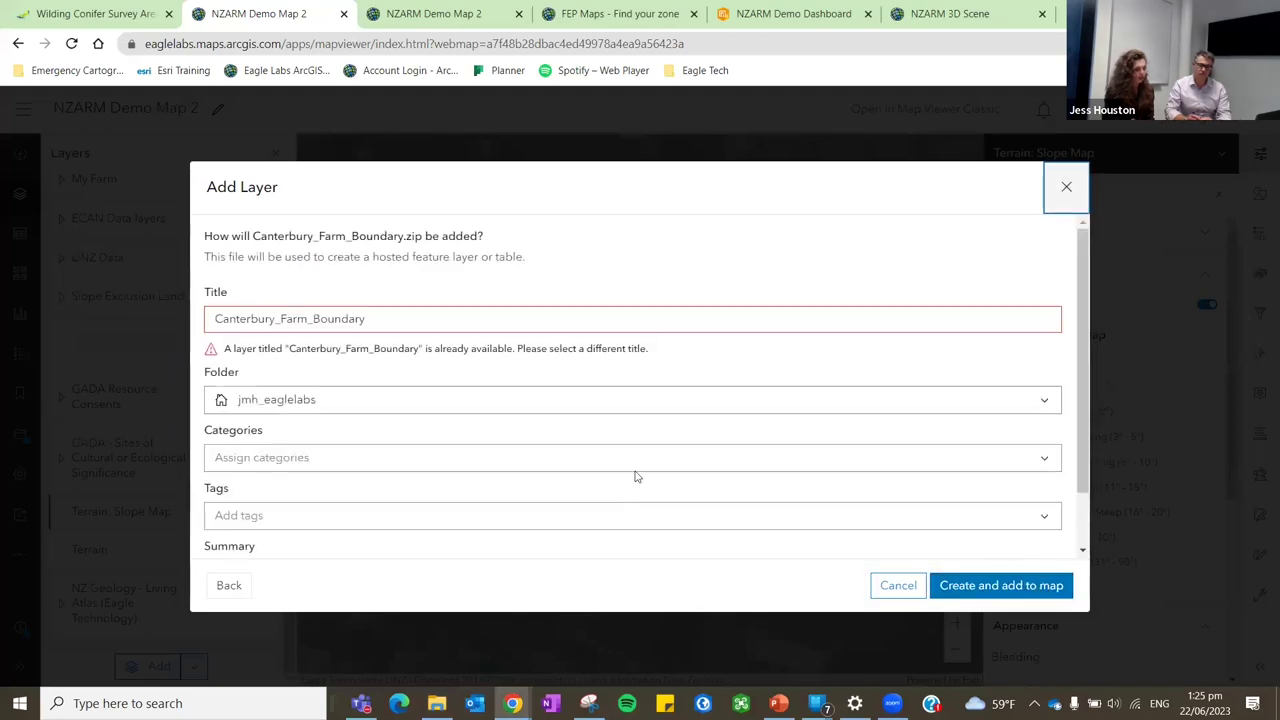
Title the new hosted layer 'Canterbury Farm Boundary1' and add it to the map.
scroll(407, 330, down, 1)
click(413, 251)
text(1)
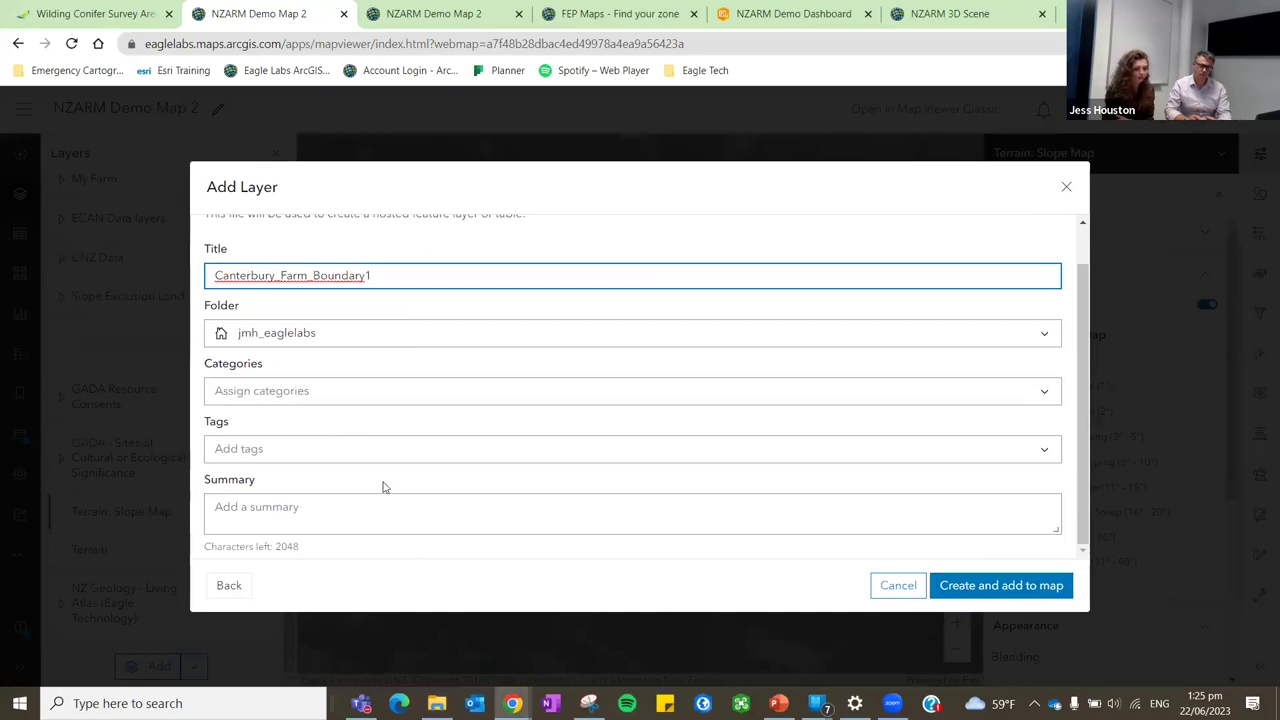
click(966, 585)
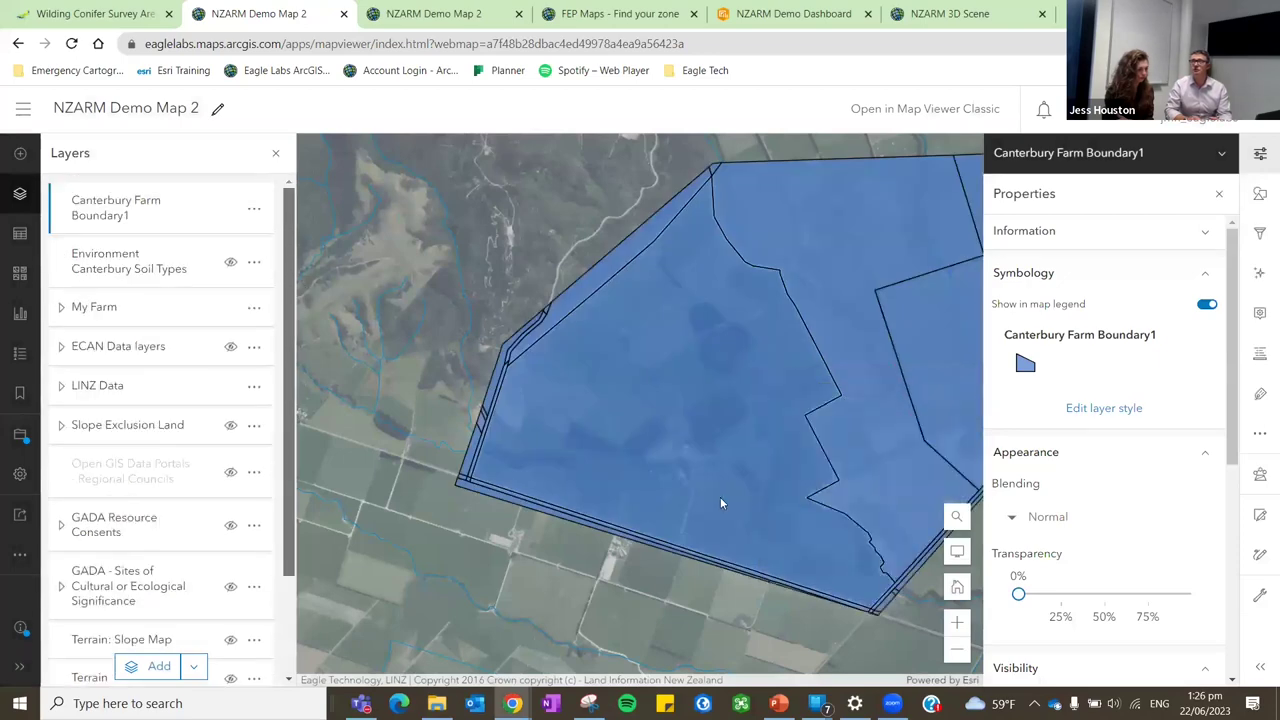
Turn off the Canterbury Farm Boundary1 layer and recentre the farm outline.
drag(797, 437, 783, 440)
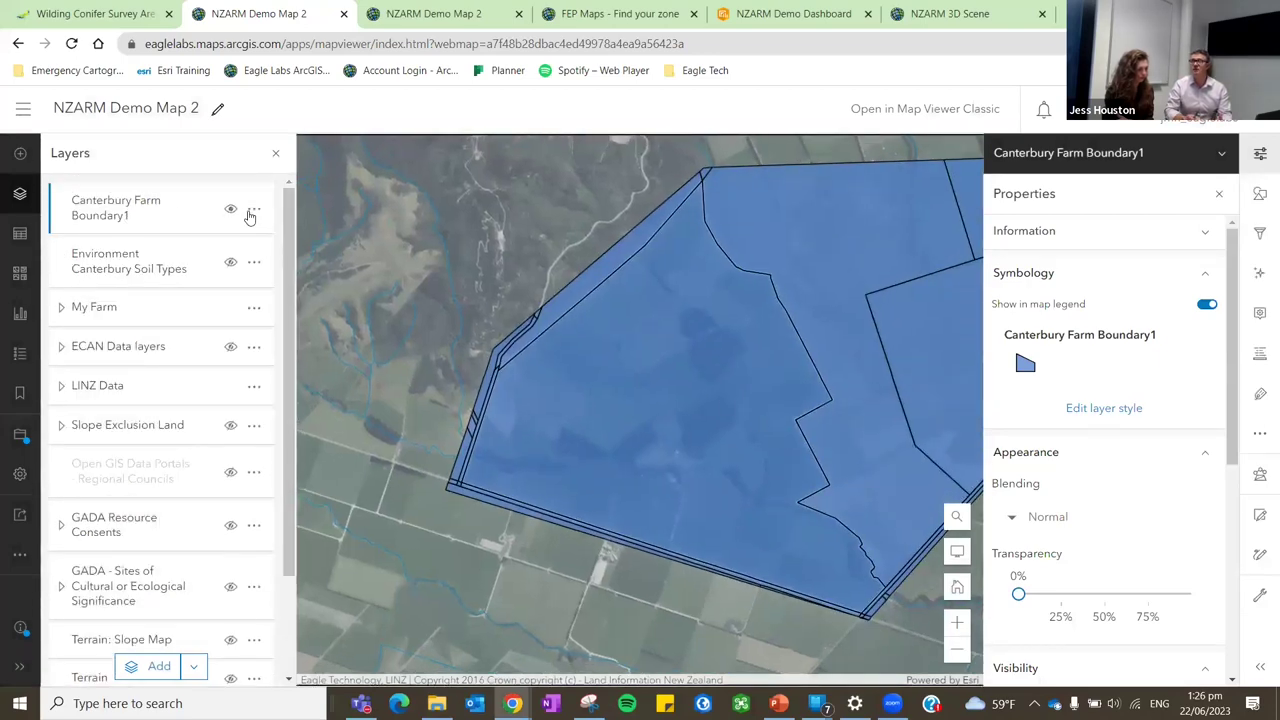
click(231, 209)
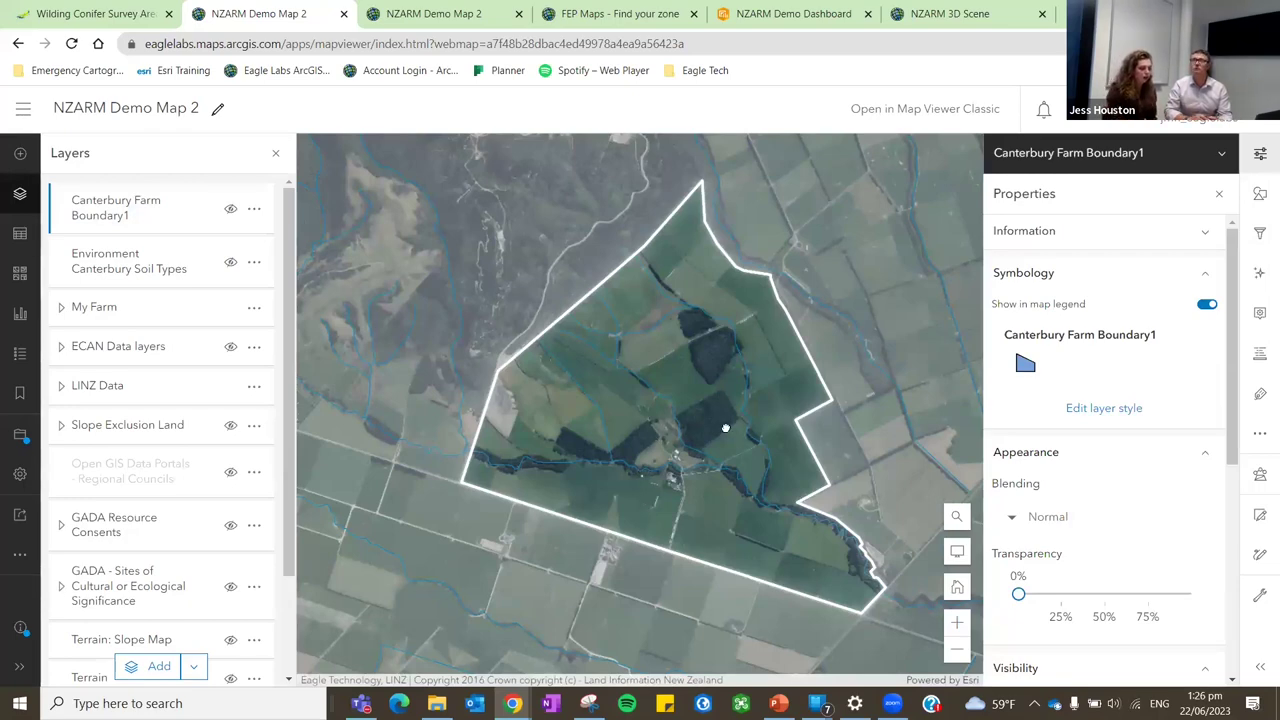
drag(726, 428, 714, 423)
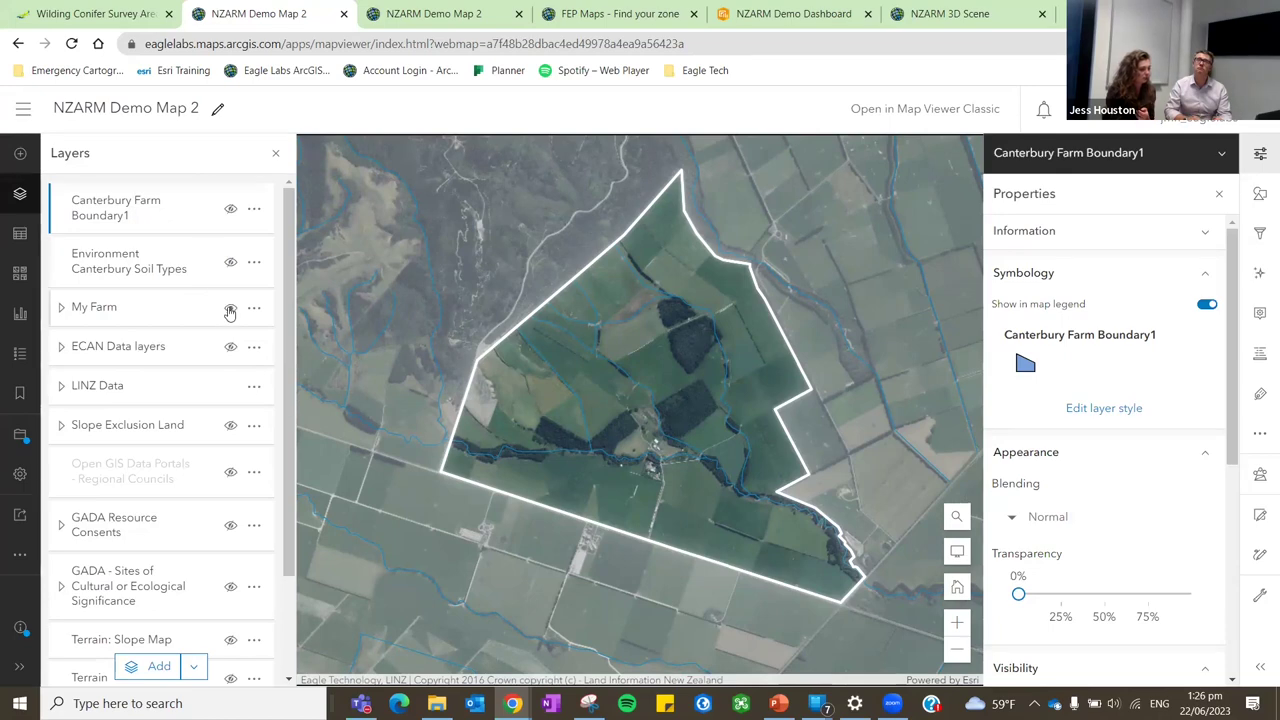
Turn on Canterbury Farm Data Master under My Farm and display the Assets sublayer legend.
click(61, 309)
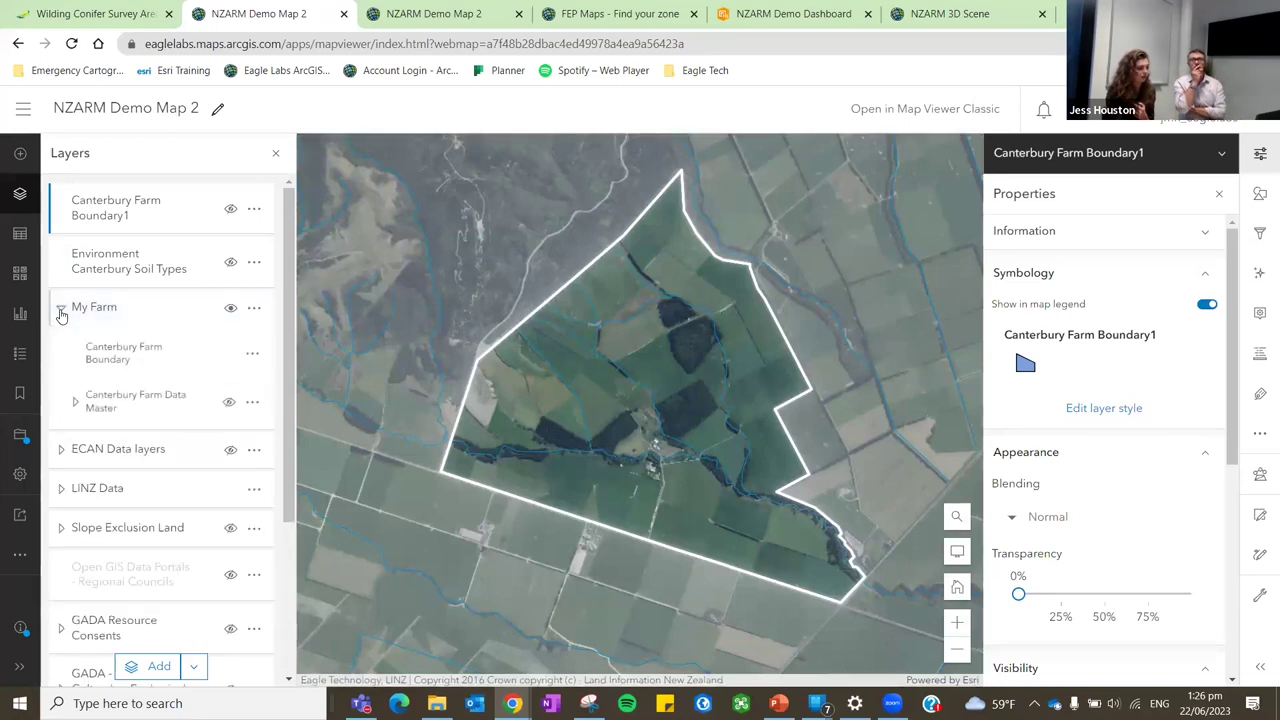
click(229, 403)
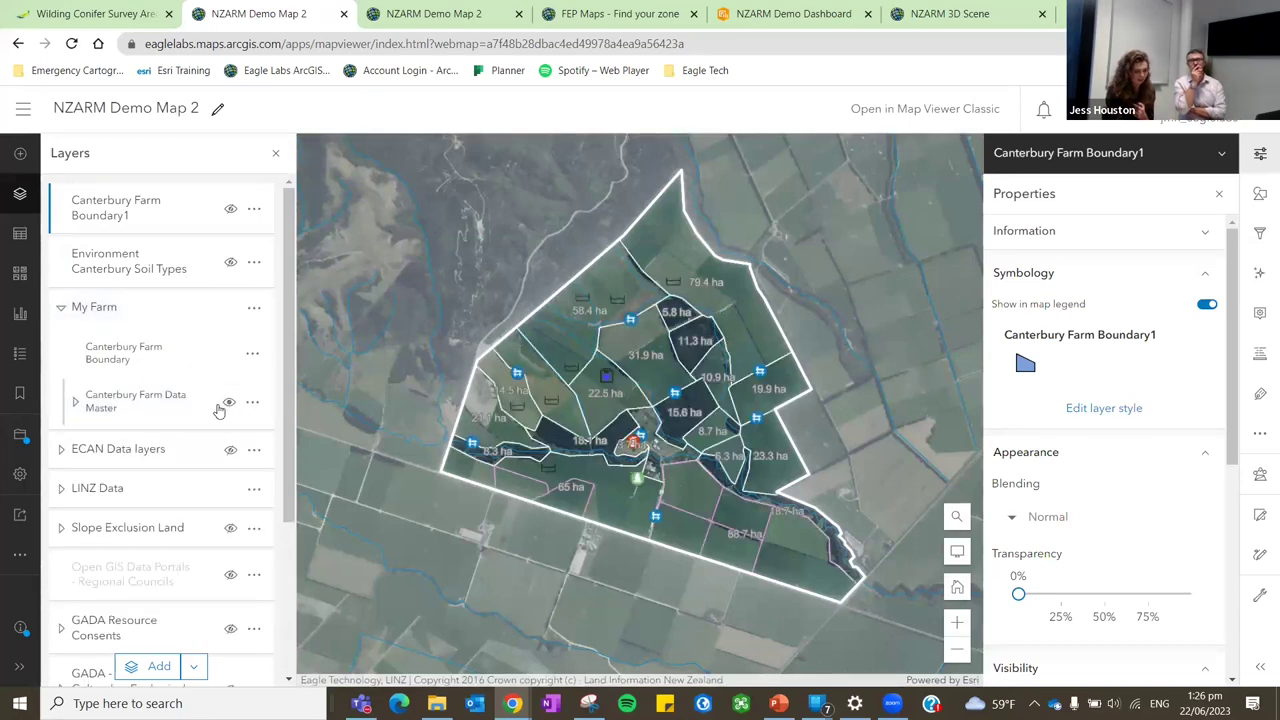
scroll(606, 510, up, 3)
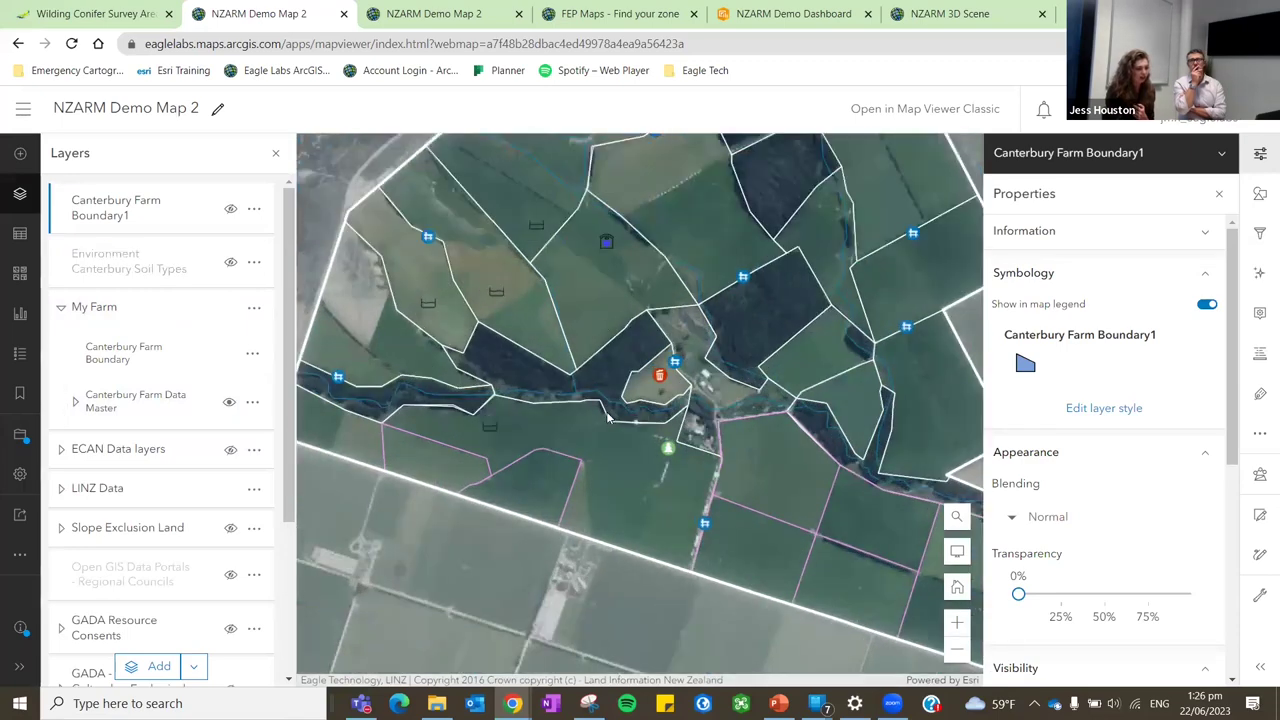
drag(604, 317, 586, 372)
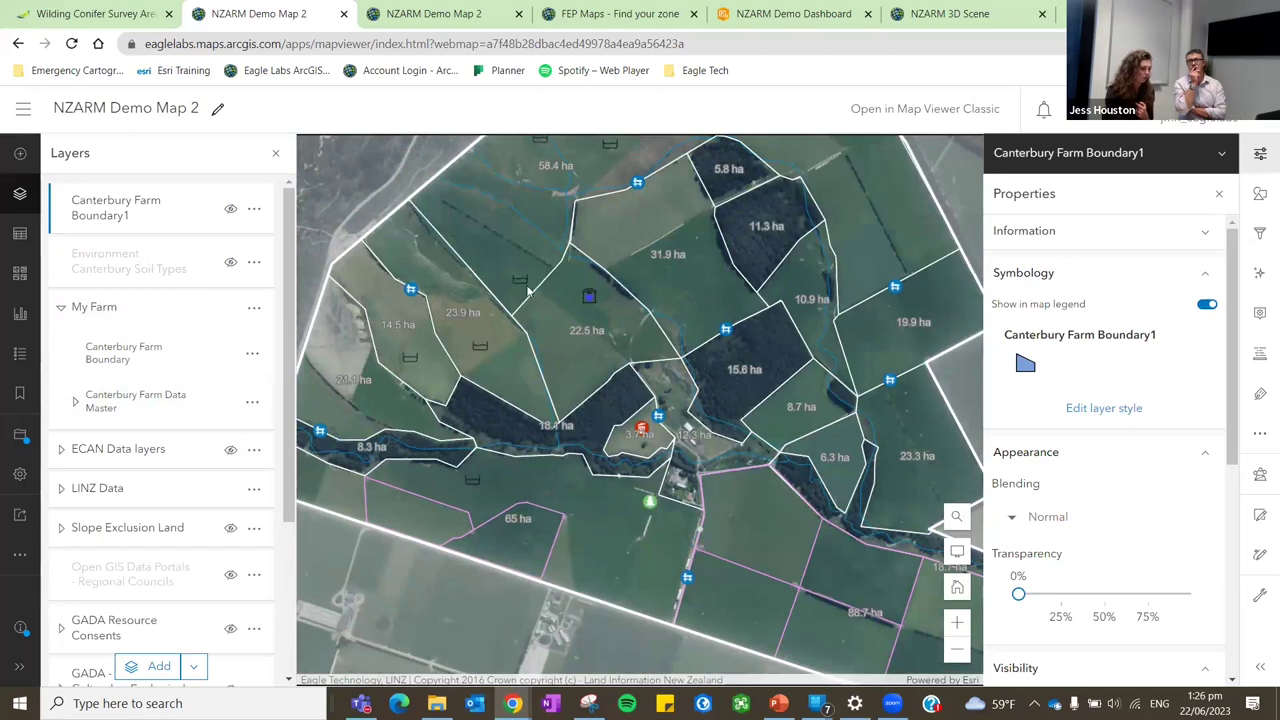
click(73, 405)
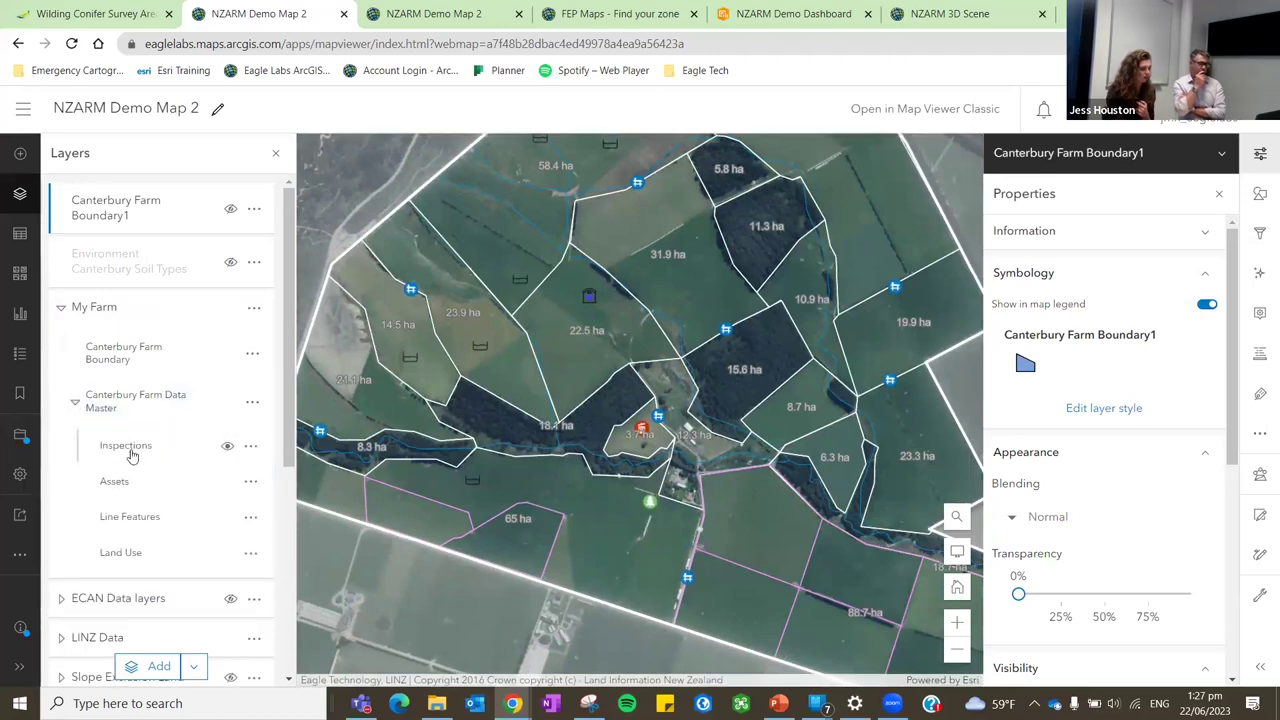
click(116, 486)
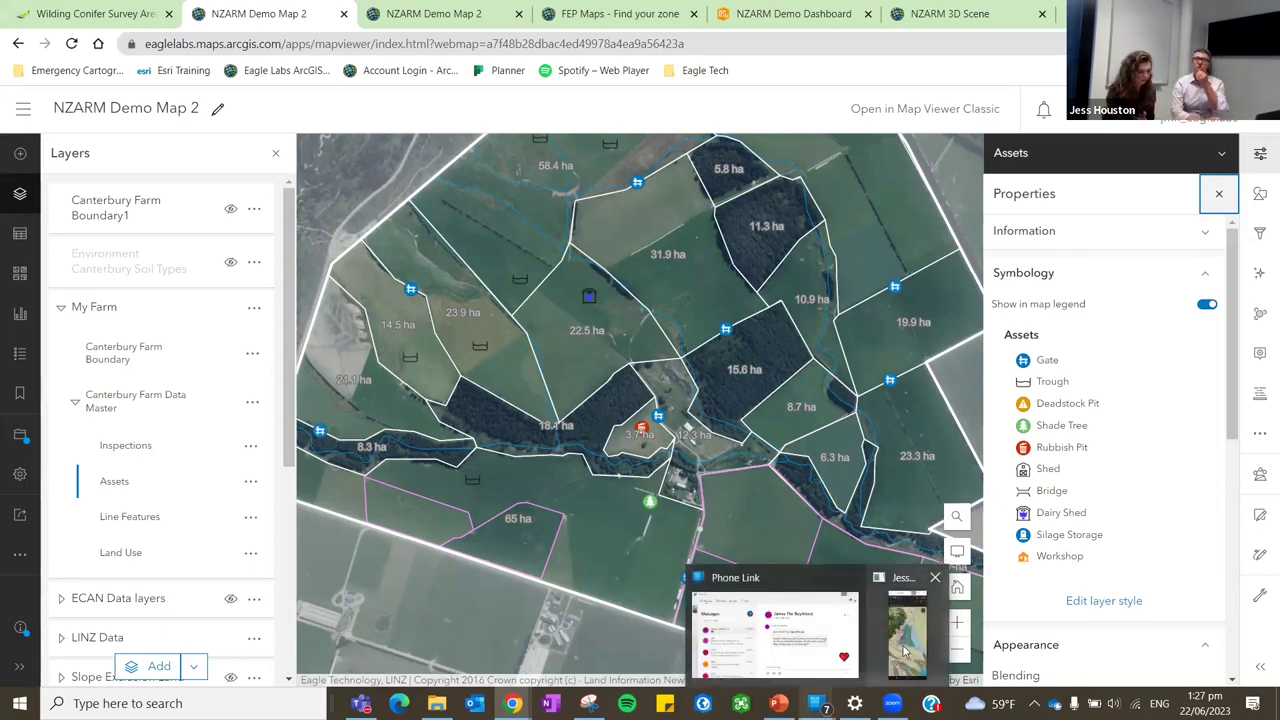
Collect a 73.3 m line in Field Maps on the mirrored phone, then minimise Phone Link.
click(905, 625)
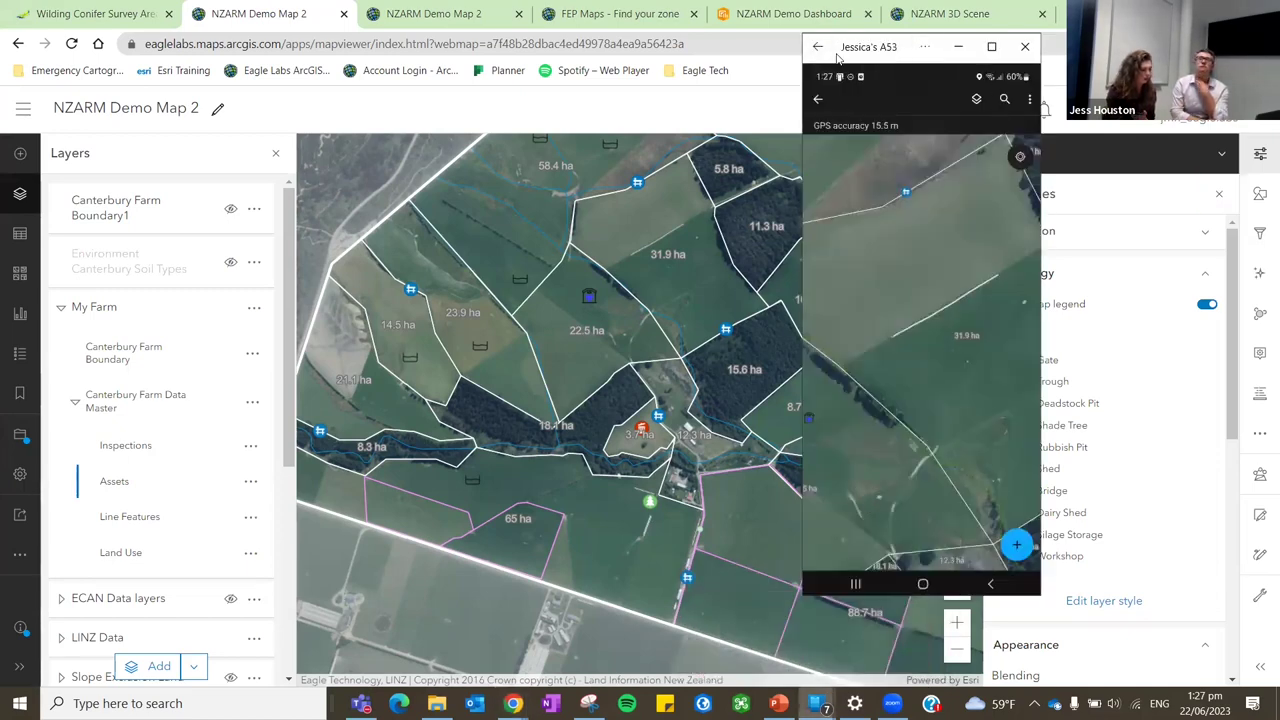
drag(838, 58, 82, 114)
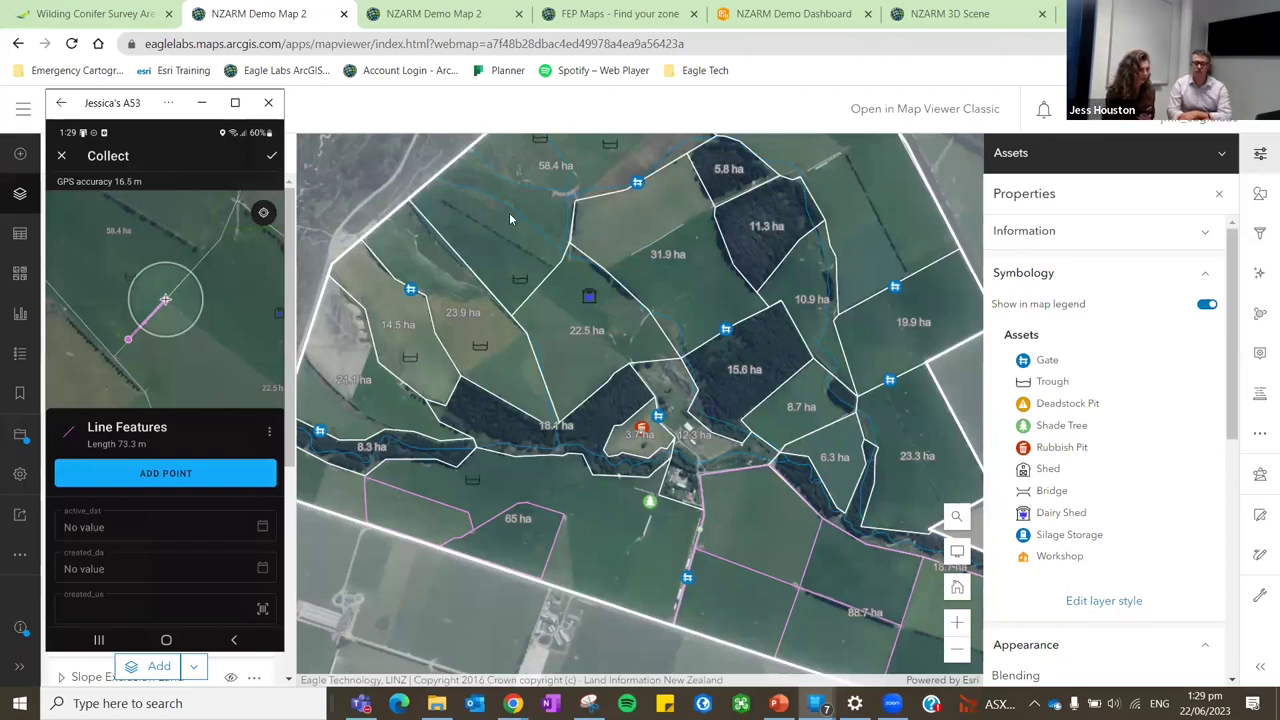
click(201, 102)
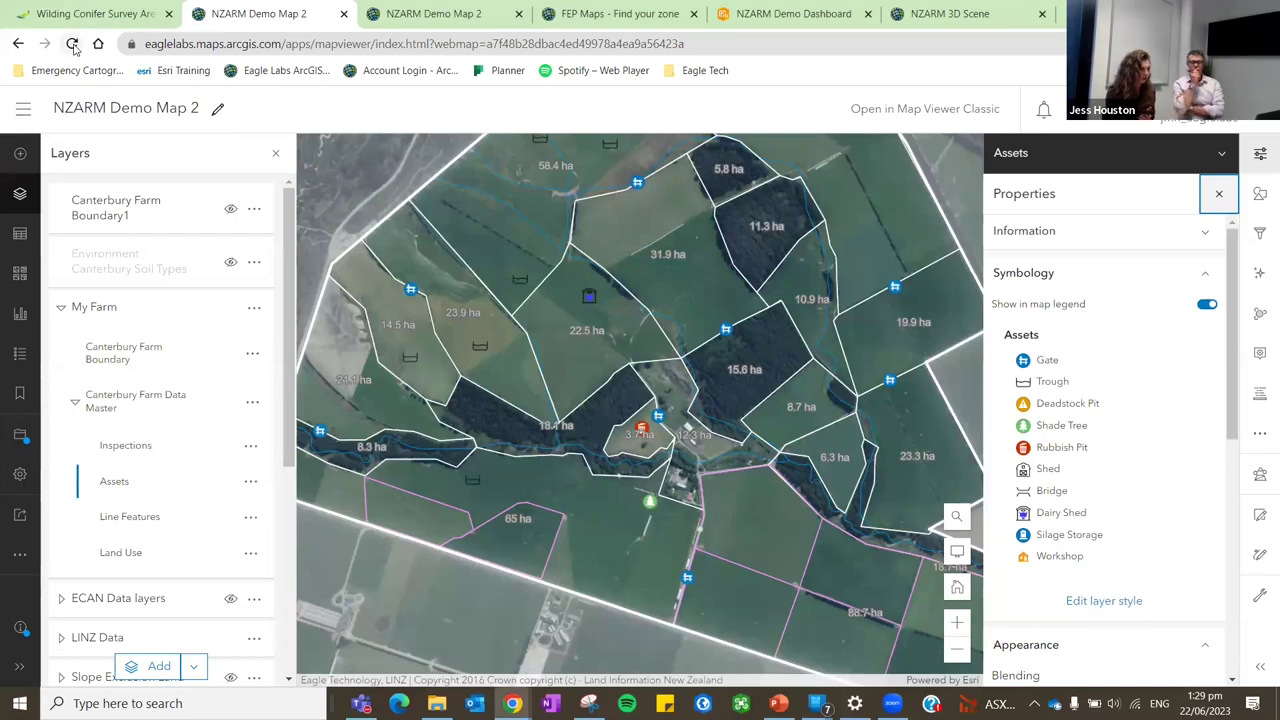
Reload the NZARM Demo Map 2 page, confirming in the Reload site? dialog.
click(72, 45)
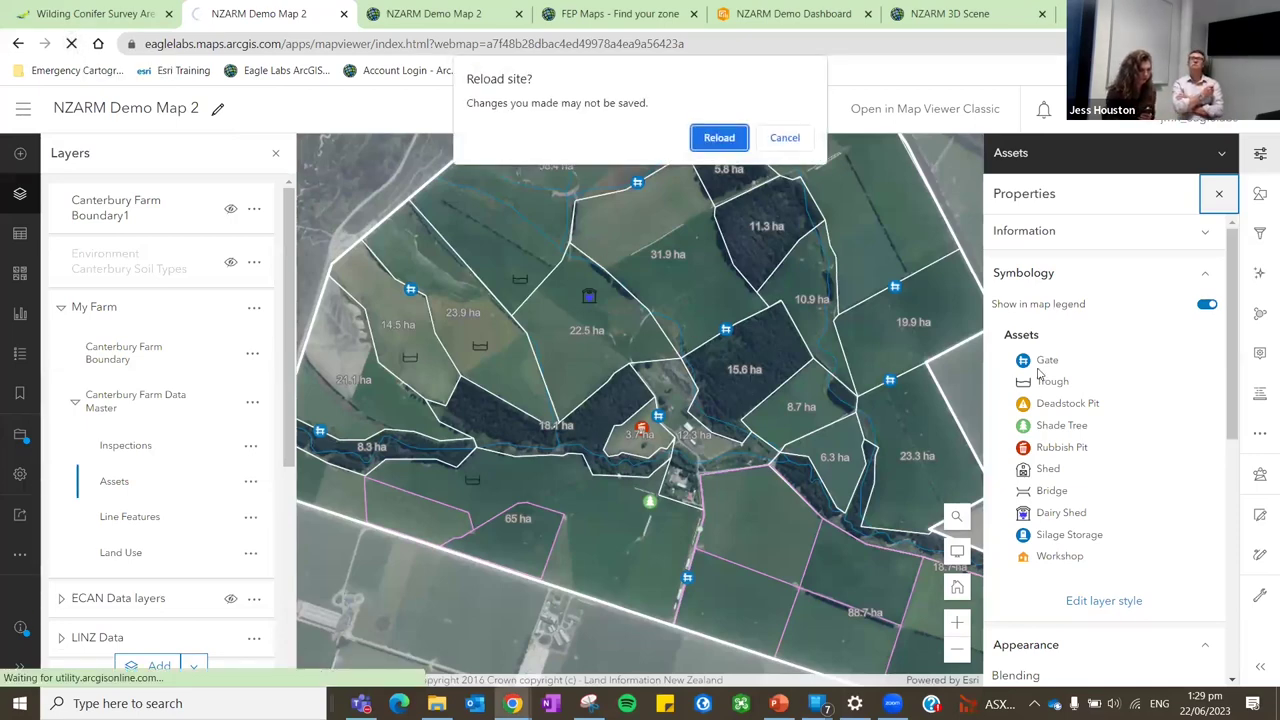
click(724, 146)
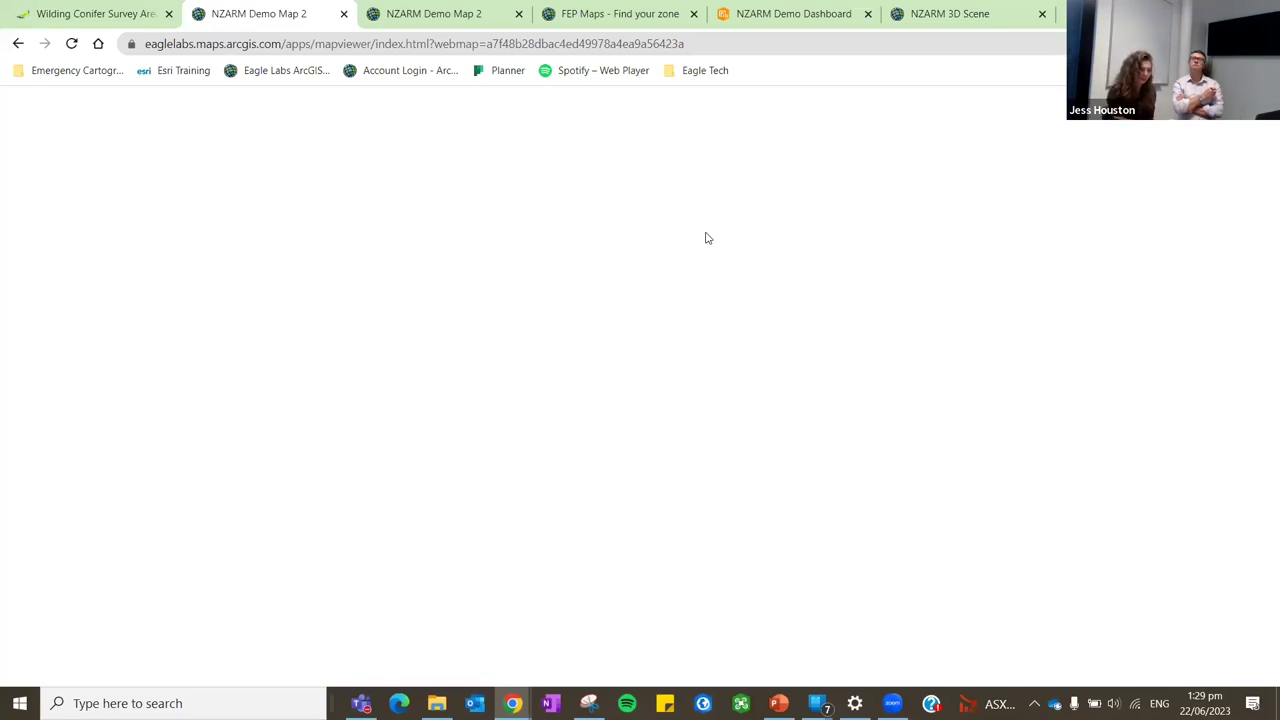
scroll(725, 420, up, 2)
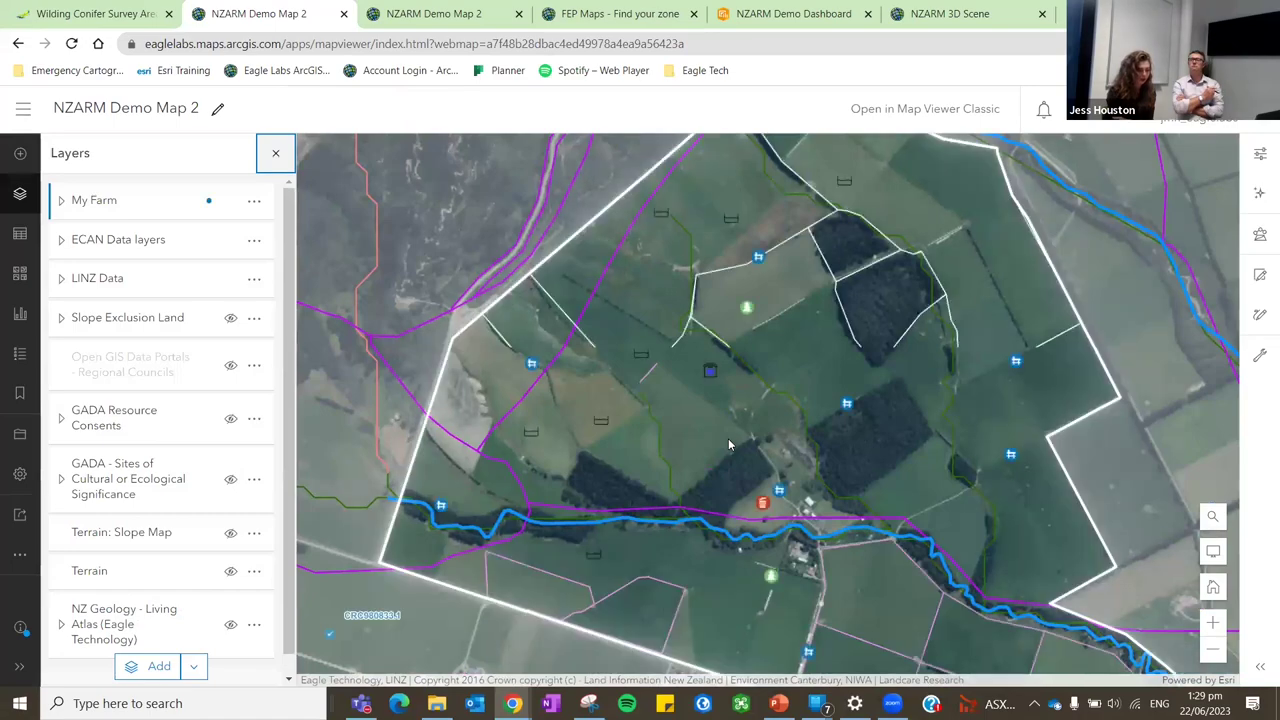
Zoom to the new white line in the 31.9 ha paddock, then out to the full farm.
scroll(672, 400, up, 2)
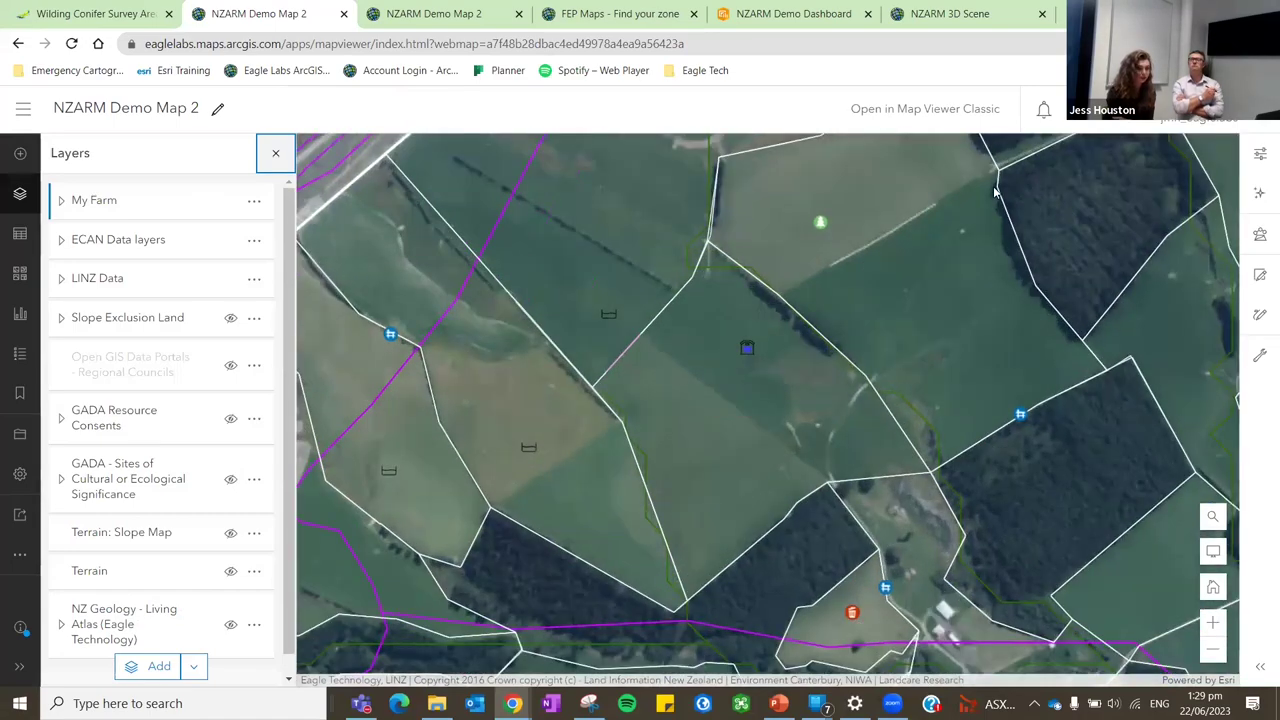
scroll(673, 346, up, 2)
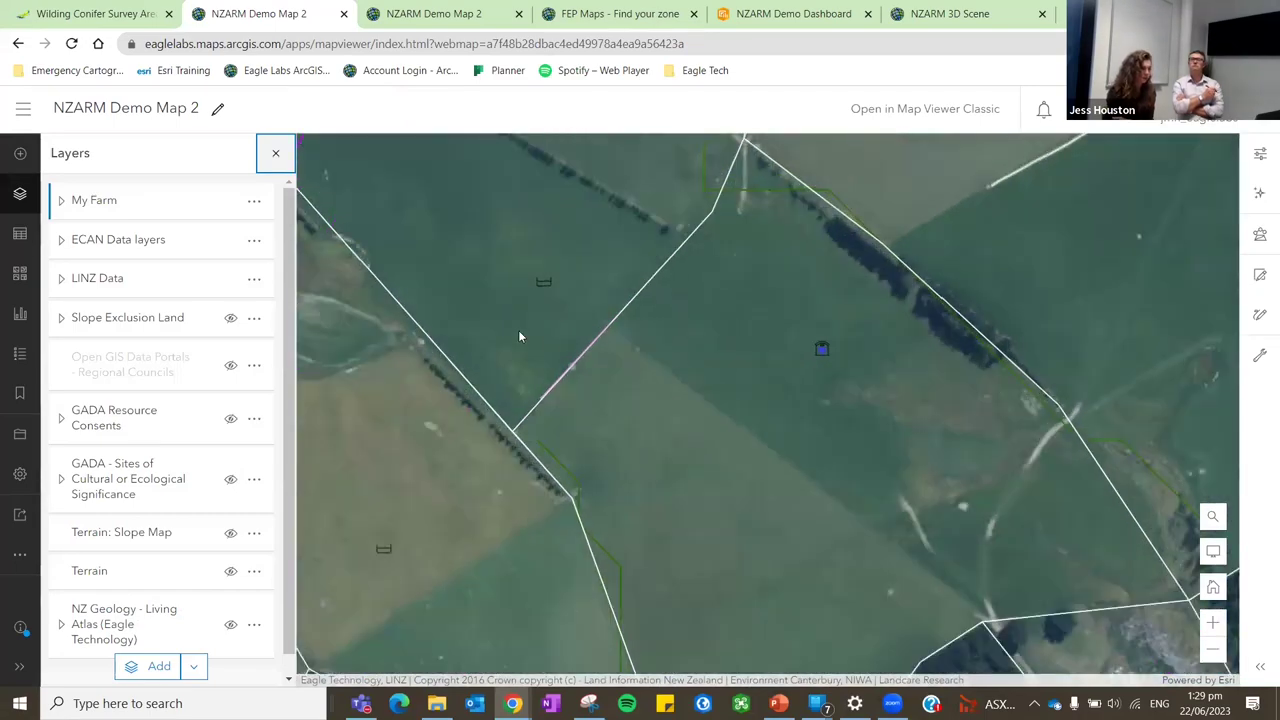
scroll(550, 351, up, 2)
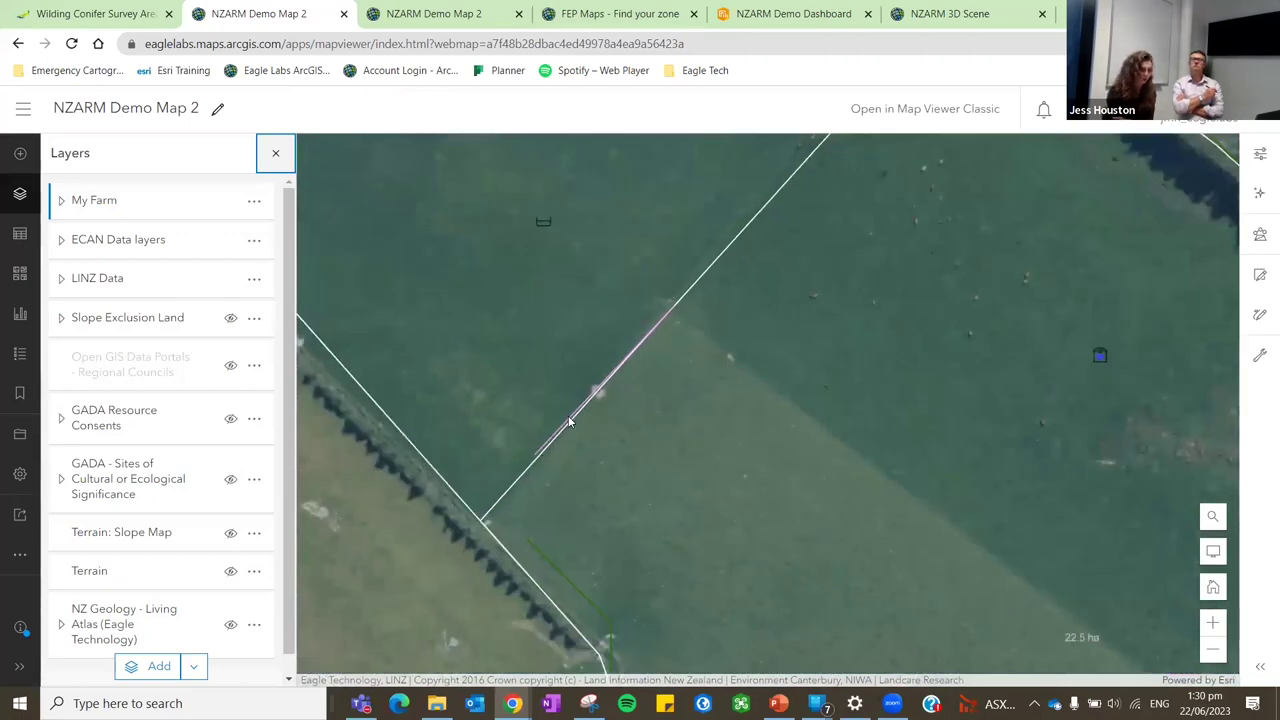
scroll(543, 440, down, 3)
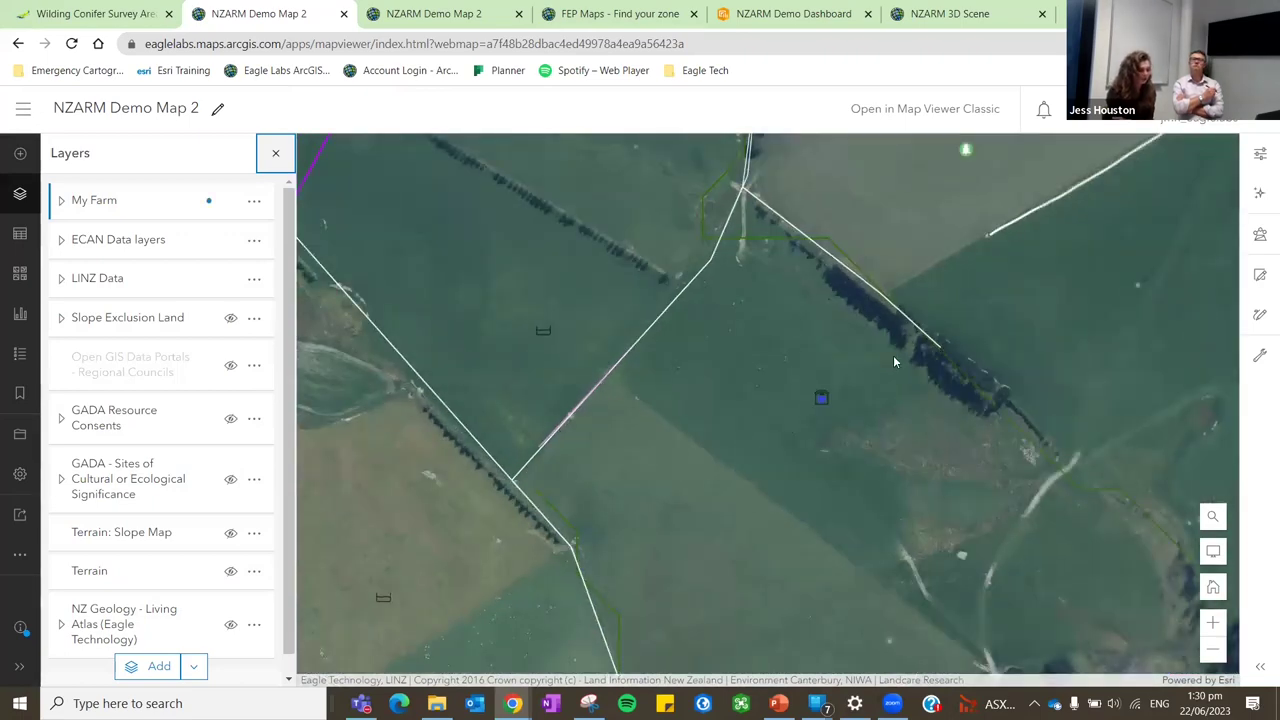
drag(716, 372, 681, 270)
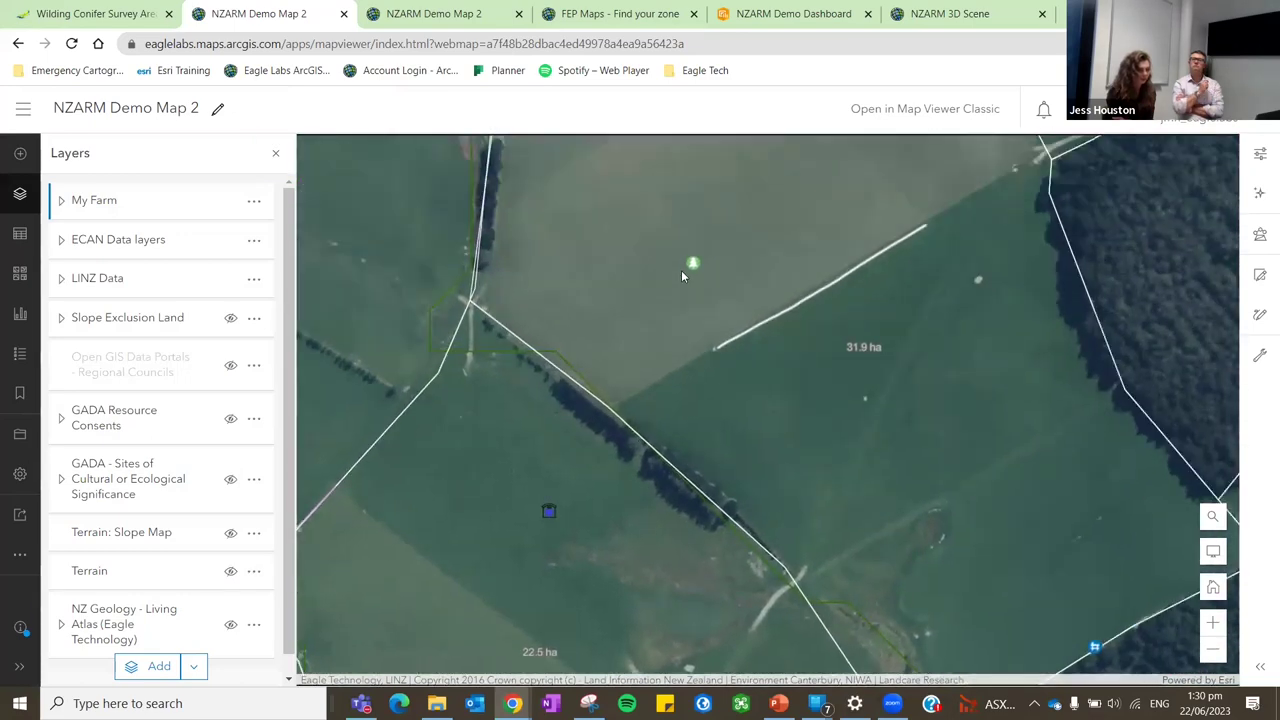
scroll(684, 242, up, 2)
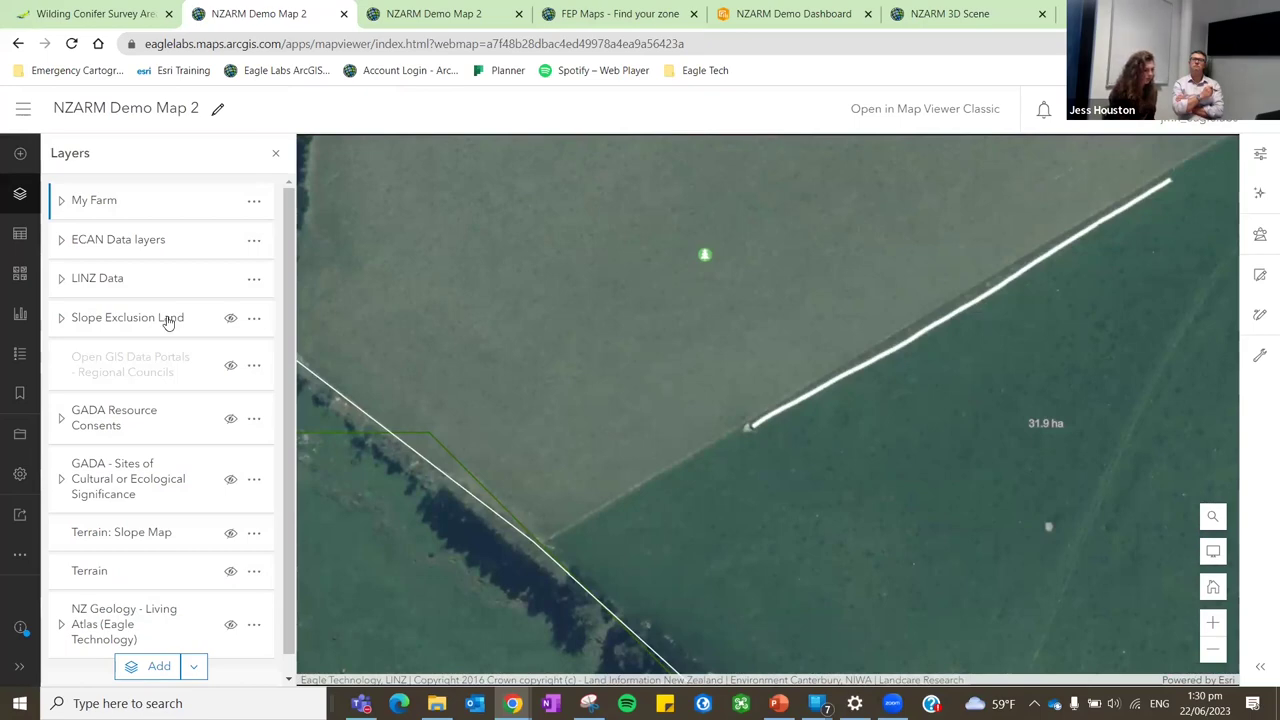
scroll(533, 378, down, 3)
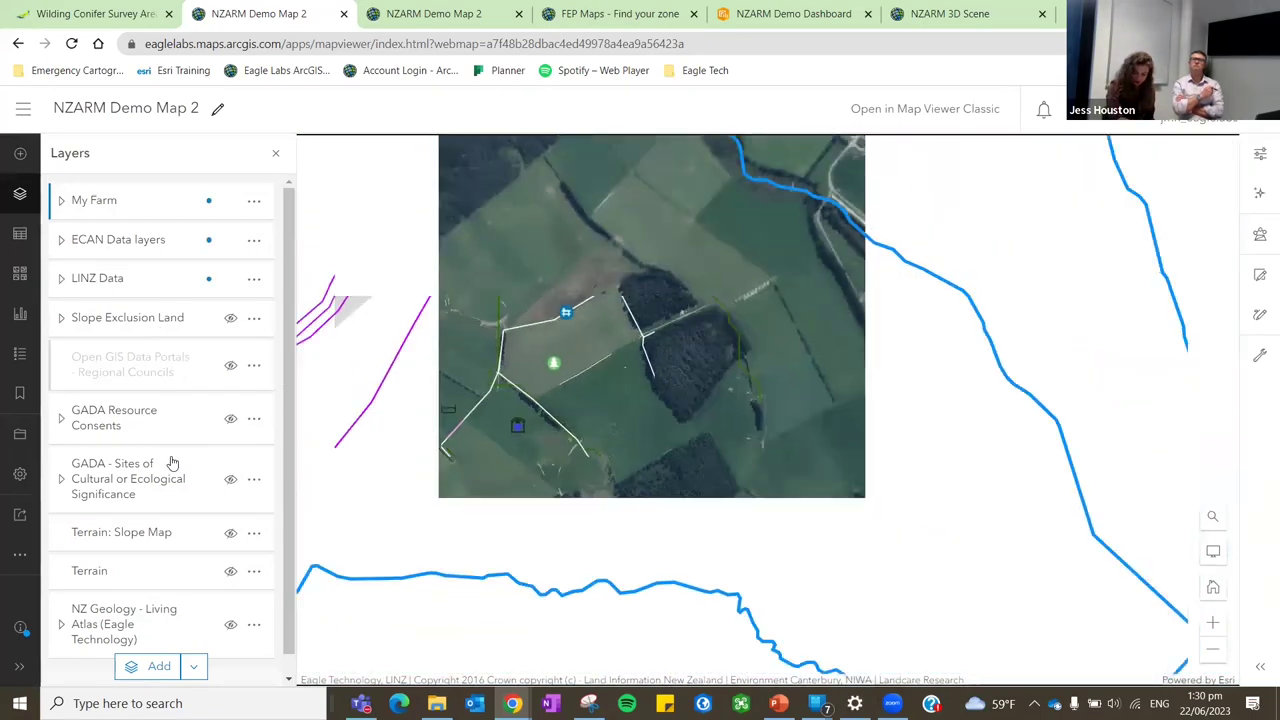
scroll(625, 436, down, 3)
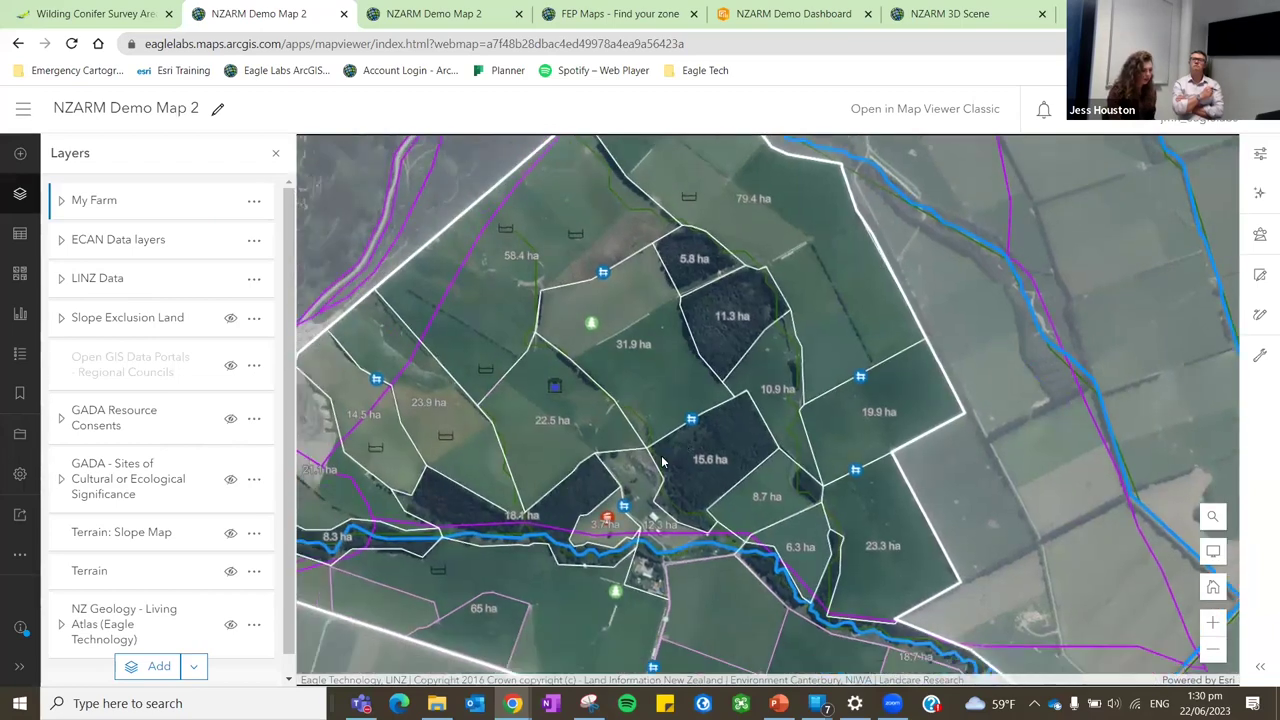
scroll(659, 418, up, 1)
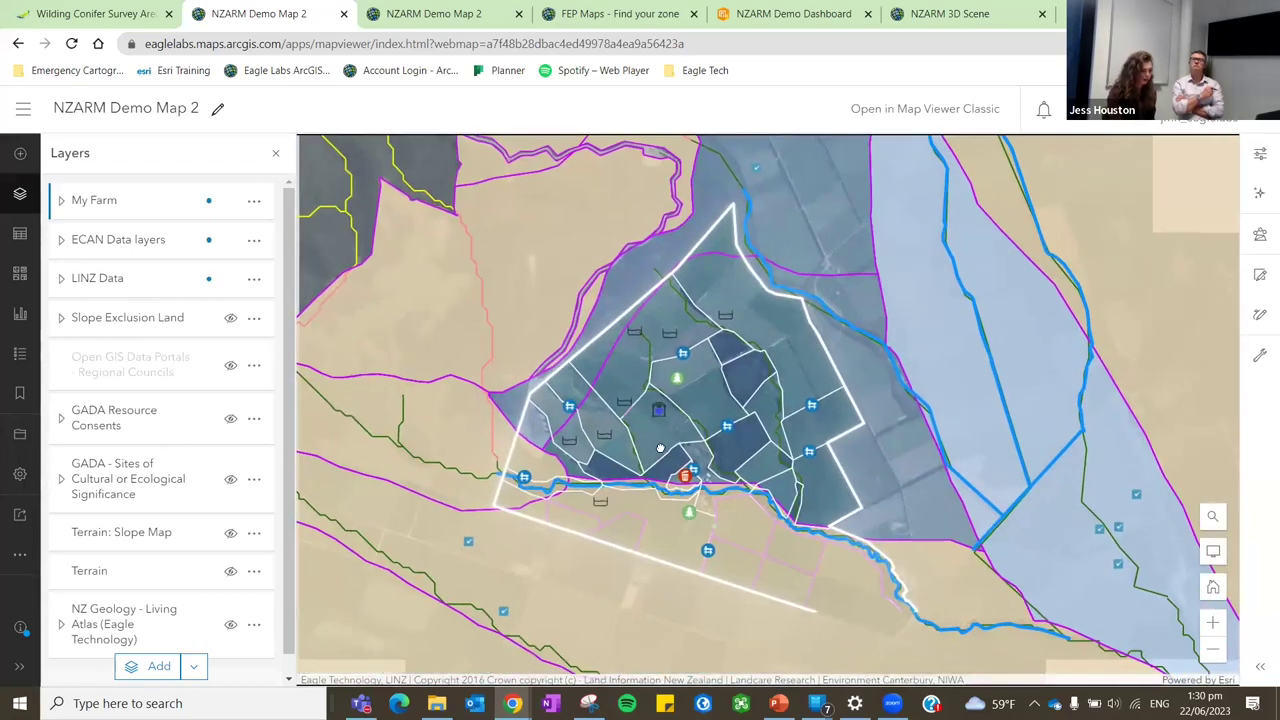